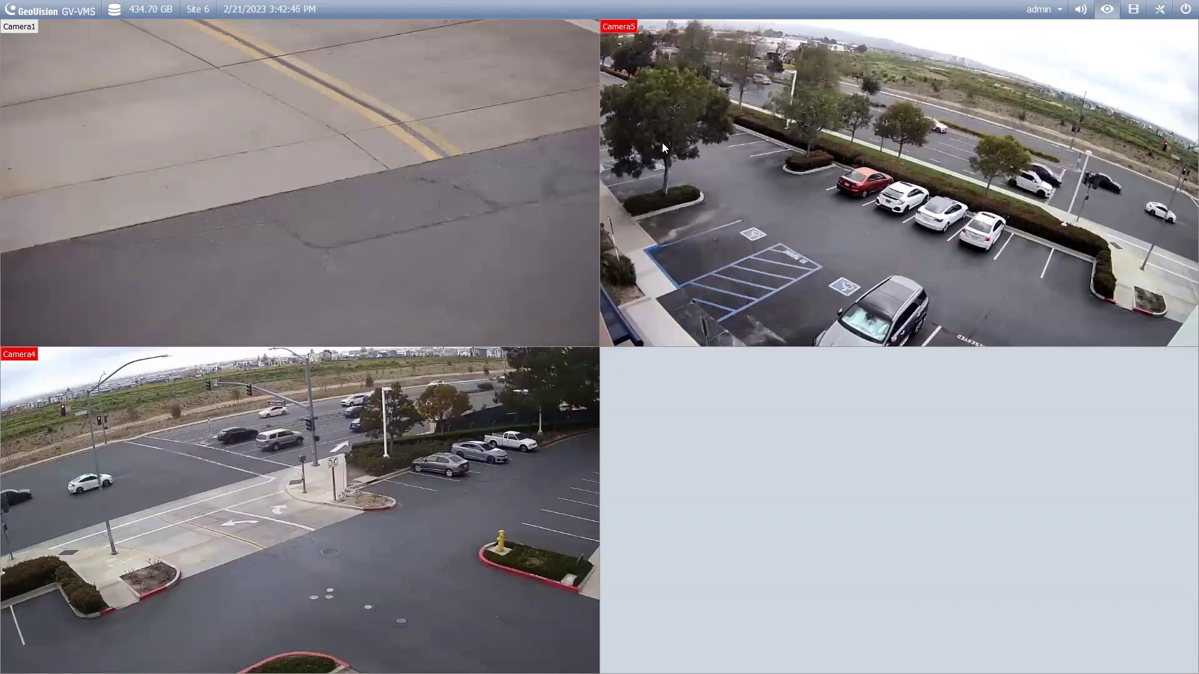
Open Schedule Edit from the Configure tools to show the February 2023 plan calendar
{"action": "mouse_move", "coordinate": [666, 150]}
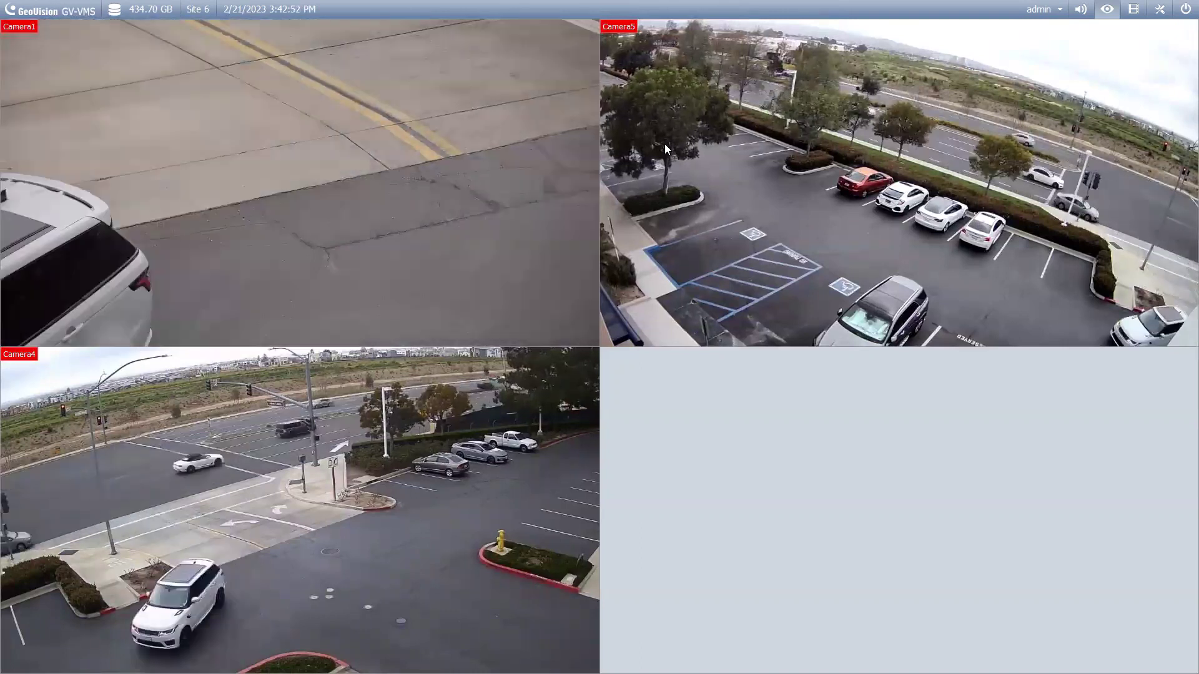
{"action": "mouse_move", "coordinate": [657, 250]}
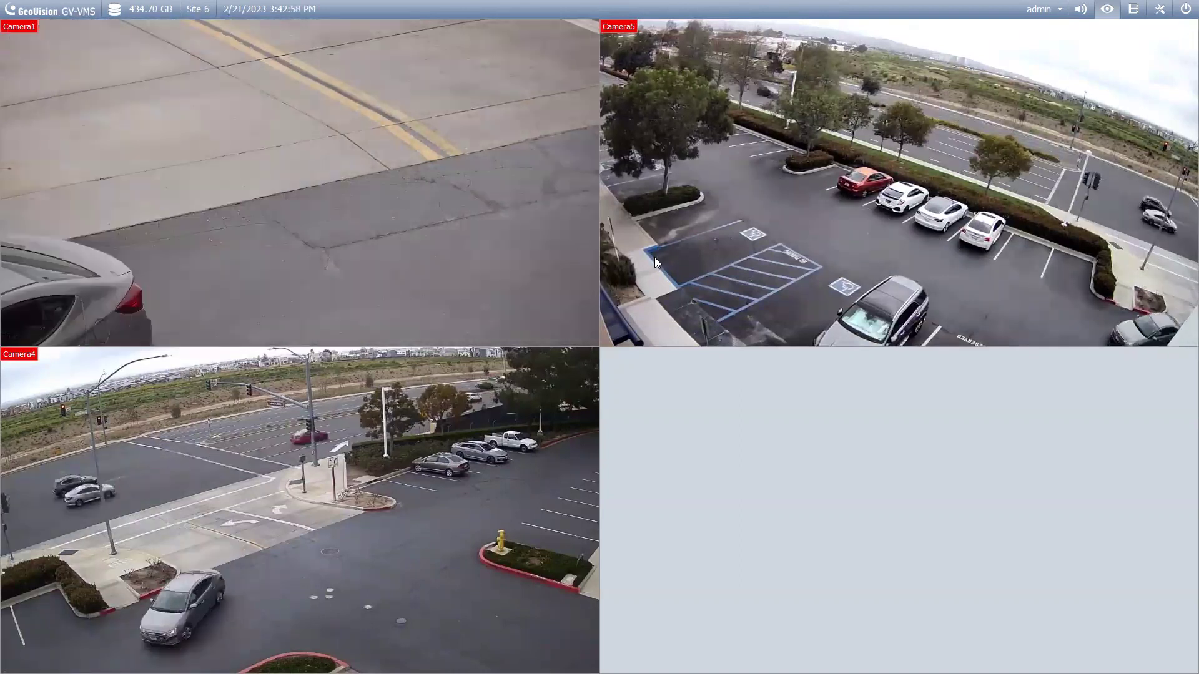
{"action": "mouse_move", "coordinate": [671, 338]}
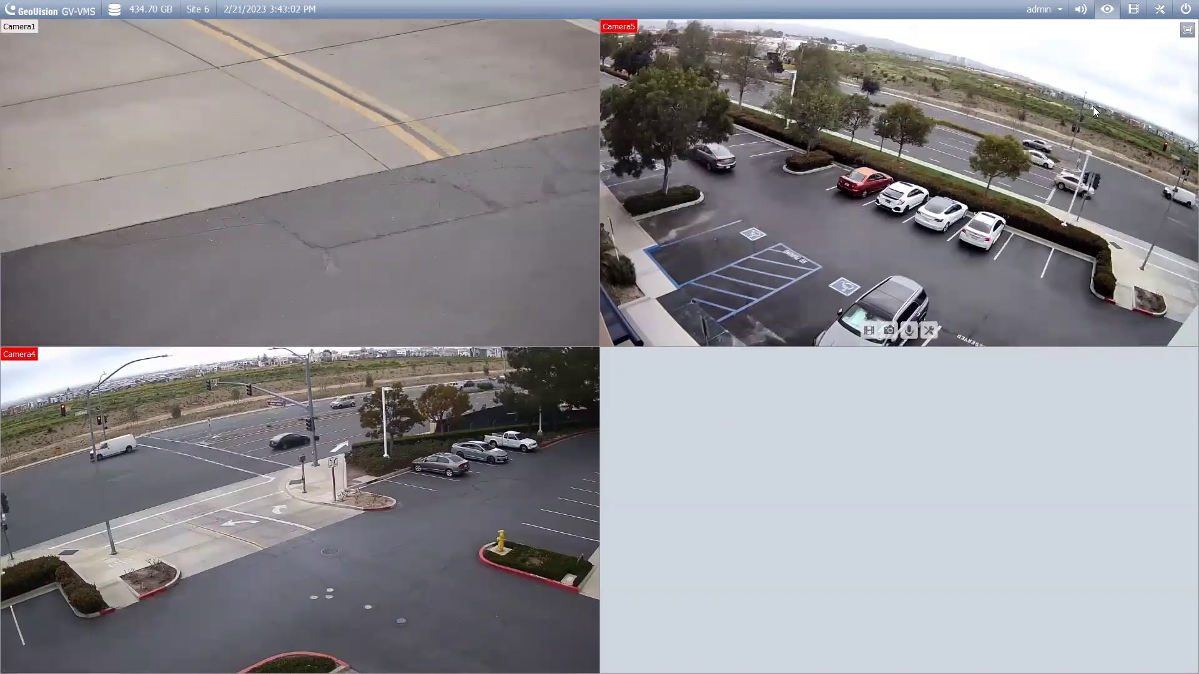
{"action": "left_click", "coordinate": [1161, 10]}
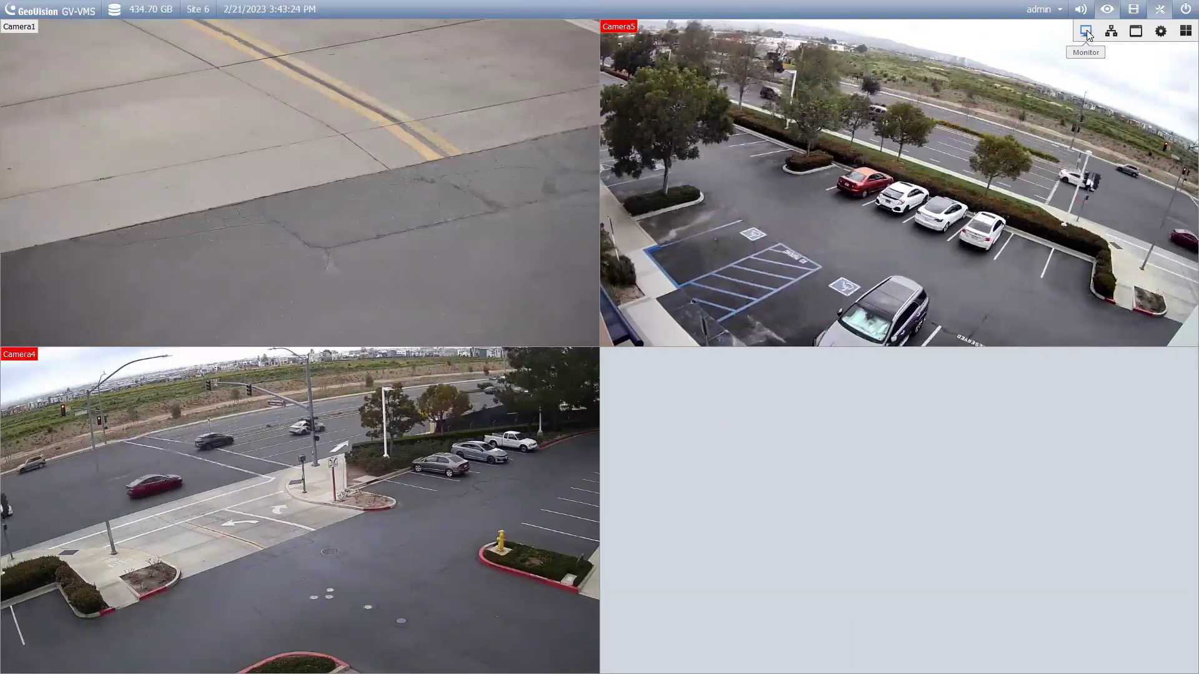
{"action": "left_click", "coordinate": [1161, 33]}
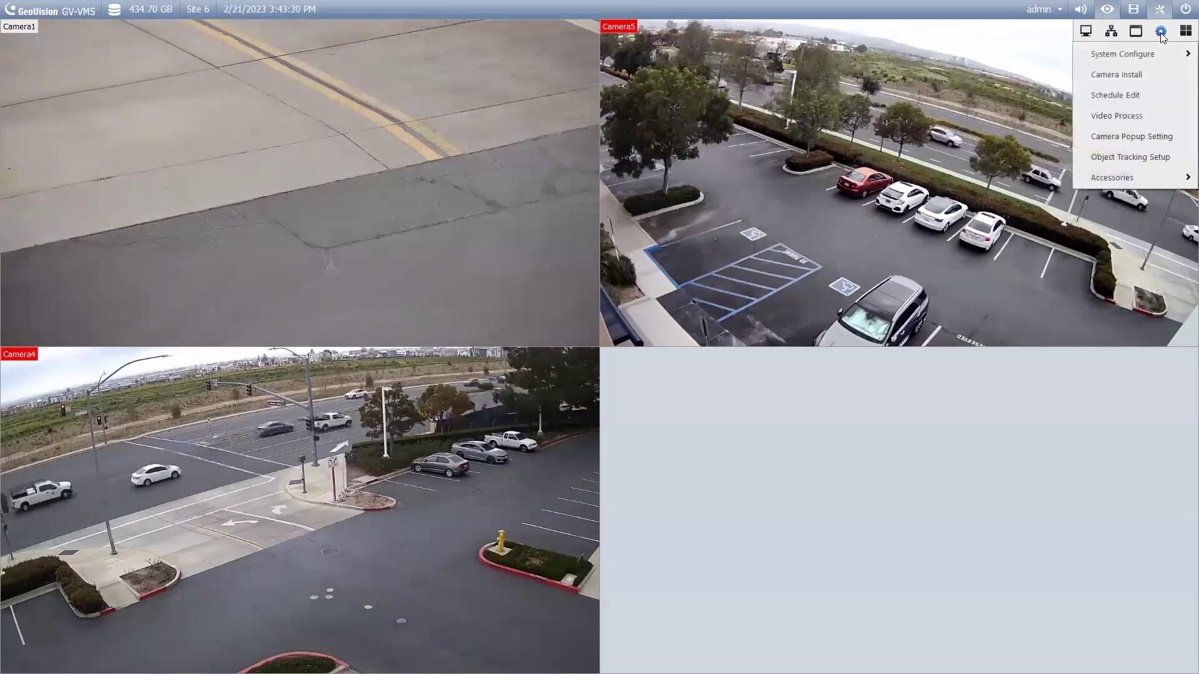
{"action": "left_click", "coordinate": [1144, 92]}
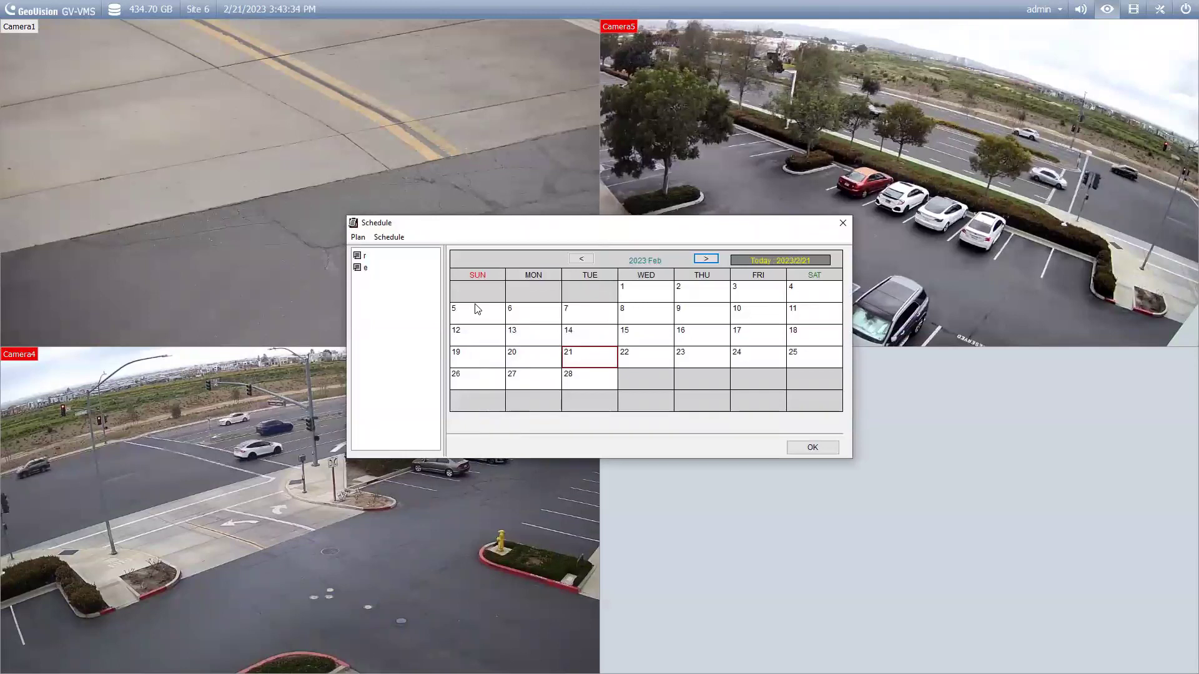
Add a new schedule plan named 'A'
{"action": "left_click", "coordinate": [359, 238]}
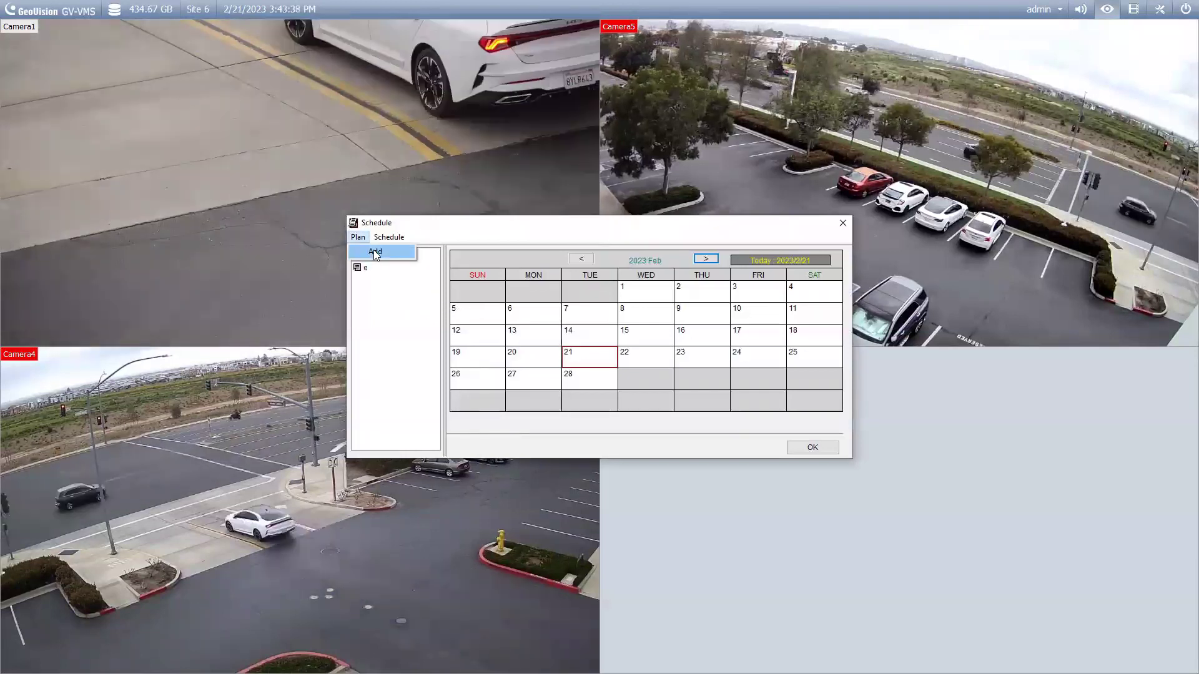
{"action": "left_click", "coordinate": [375, 253]}
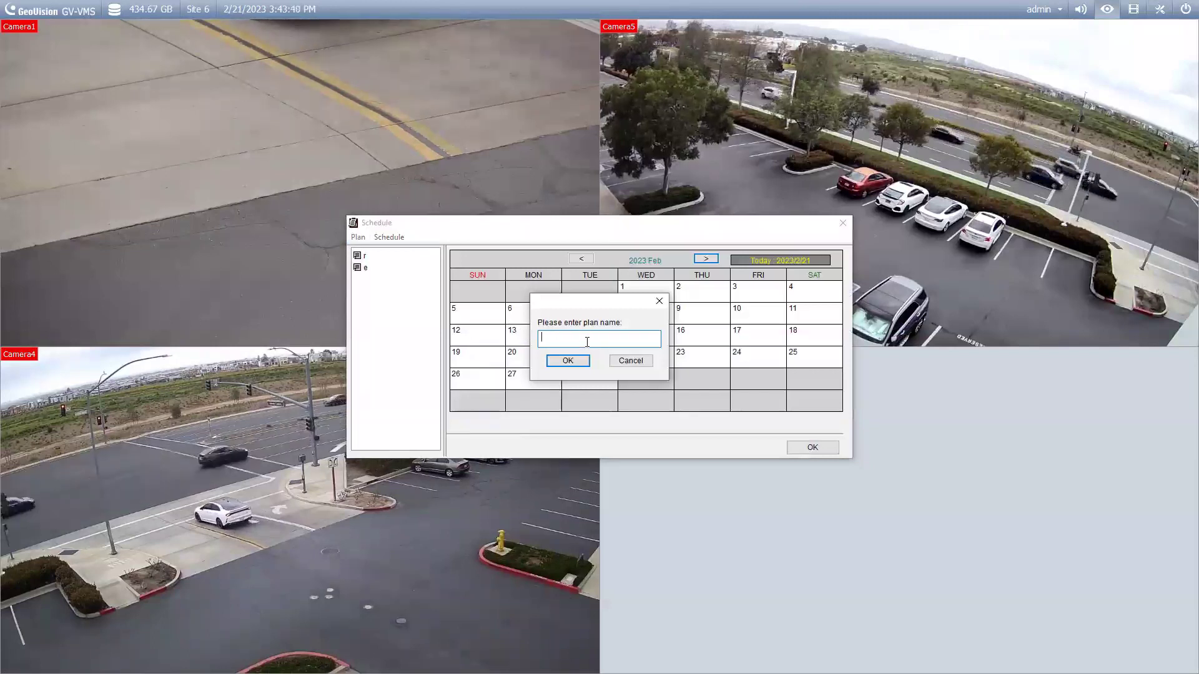
{"action": "type", "text": "A"}
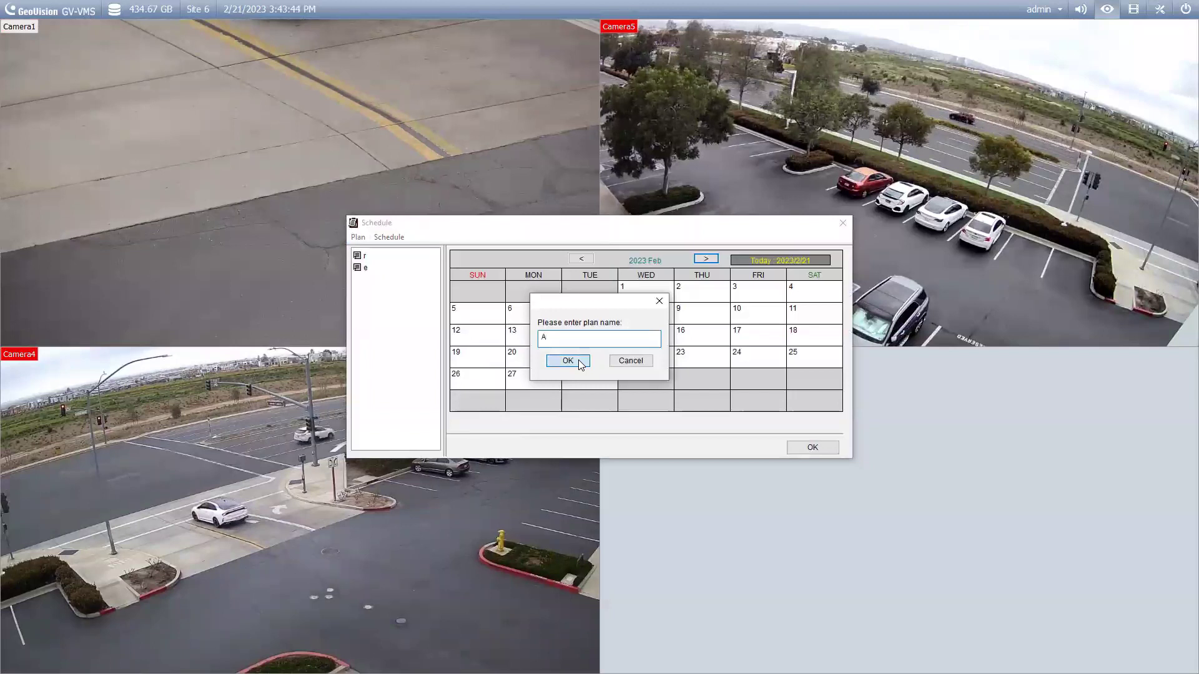
{"action": "left_click", "coordinate": [578, 361]}
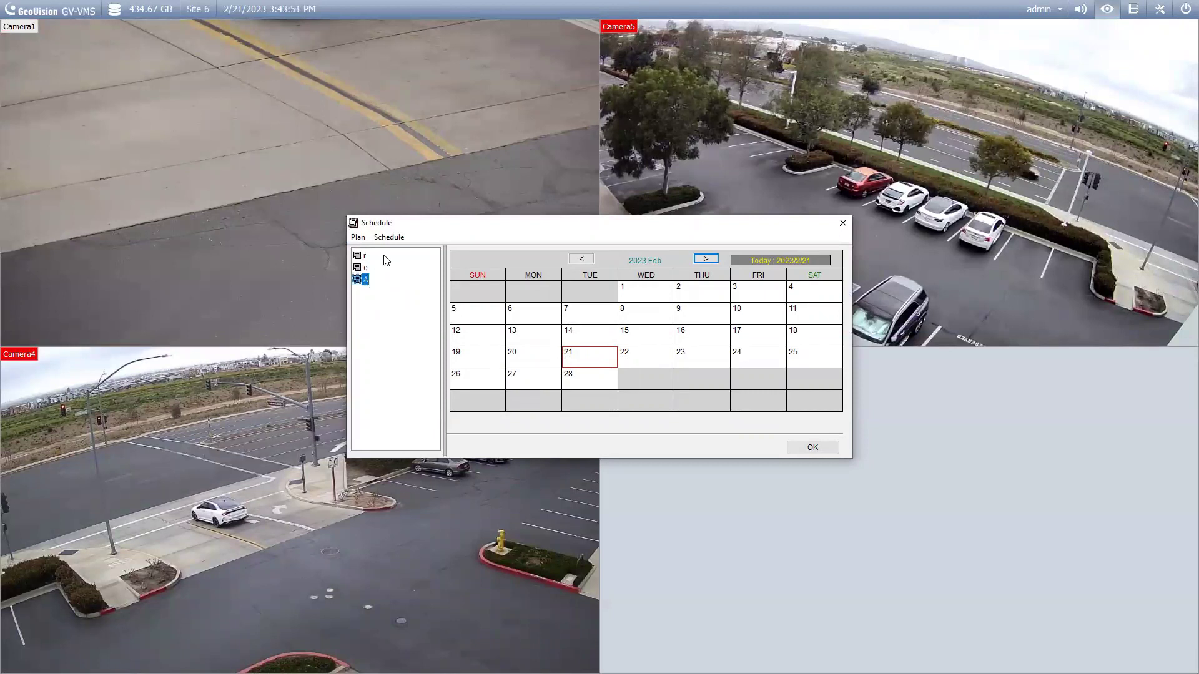
Assign plan A to all days of the week with Edit Weekly
{"action": "left_click", "coordinate": [389, 237]}
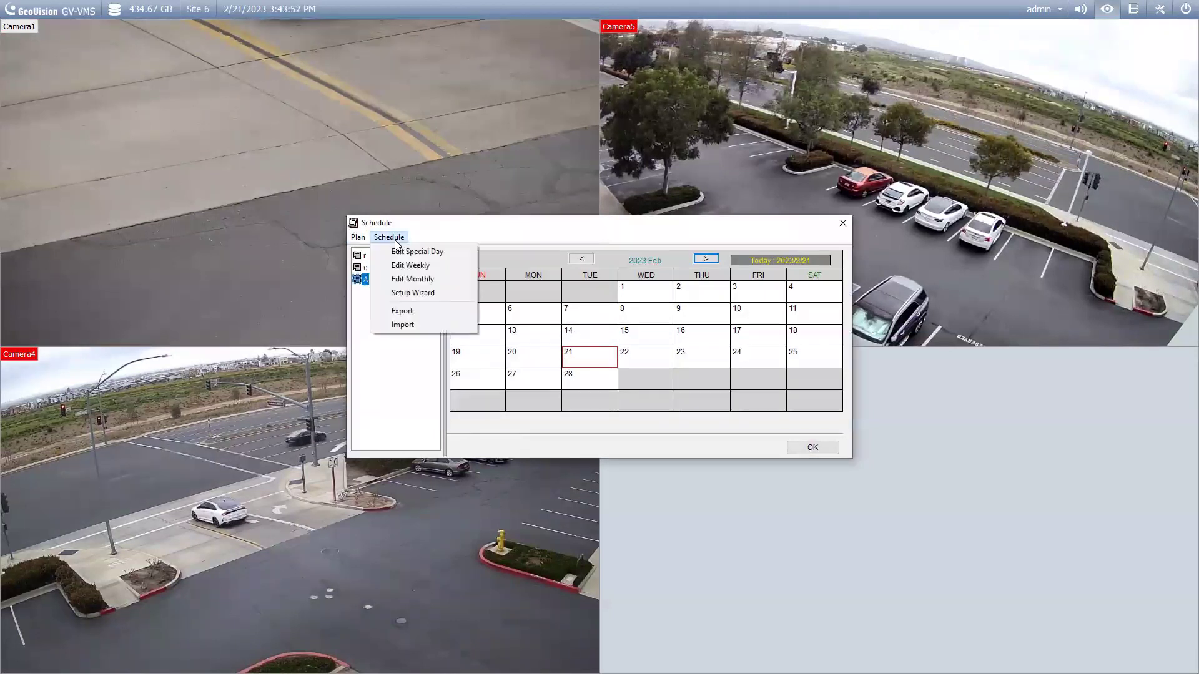
{"action": "left_click", "coordinate": [447, 267]}
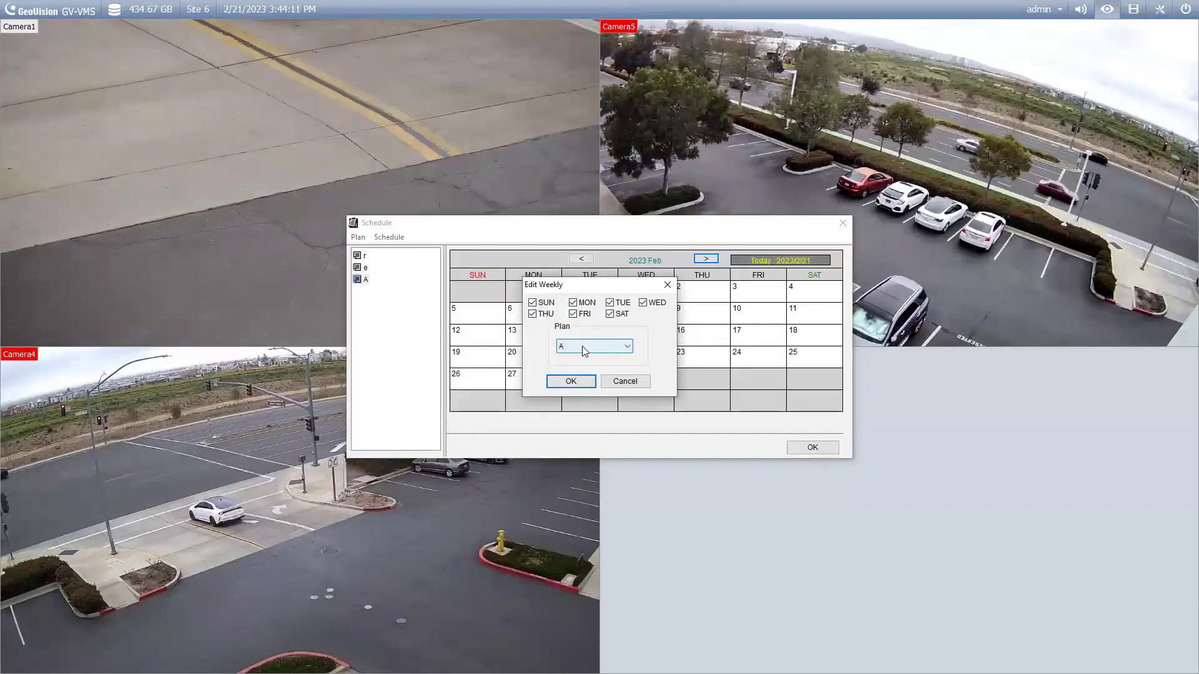
{"action": "left_click", "coordinate": [582, 347]}
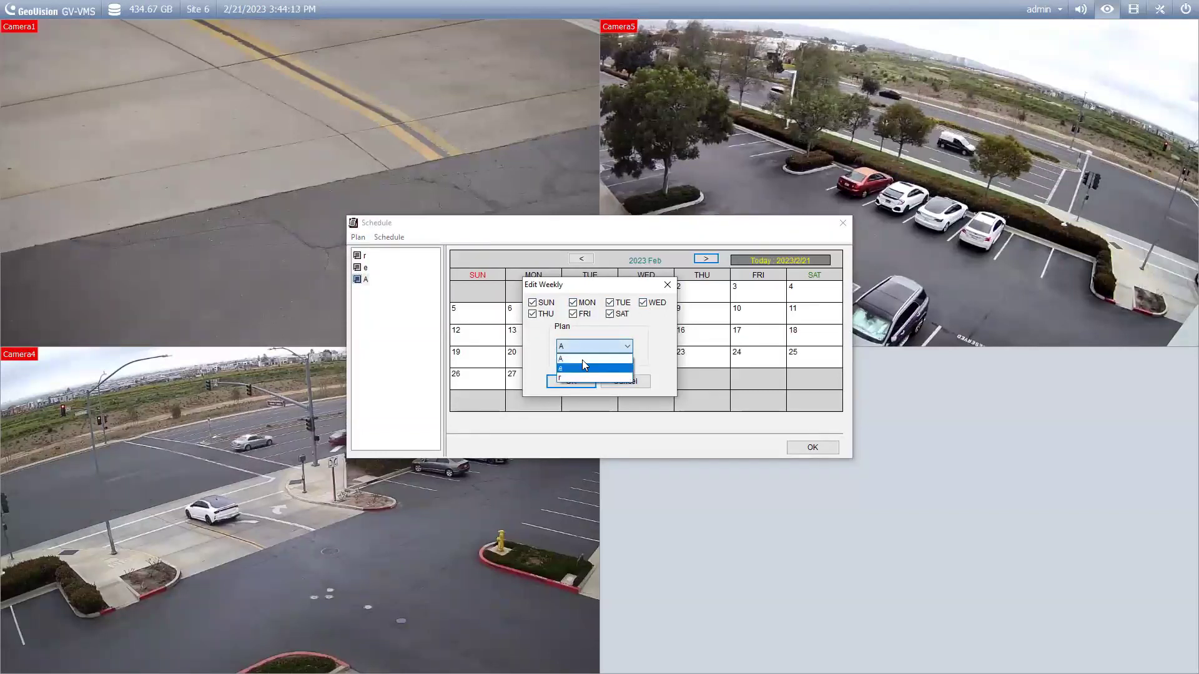
{"action": "key", "text": "Down"}
{"action": "left_click", "coordinate": [571, 382]}
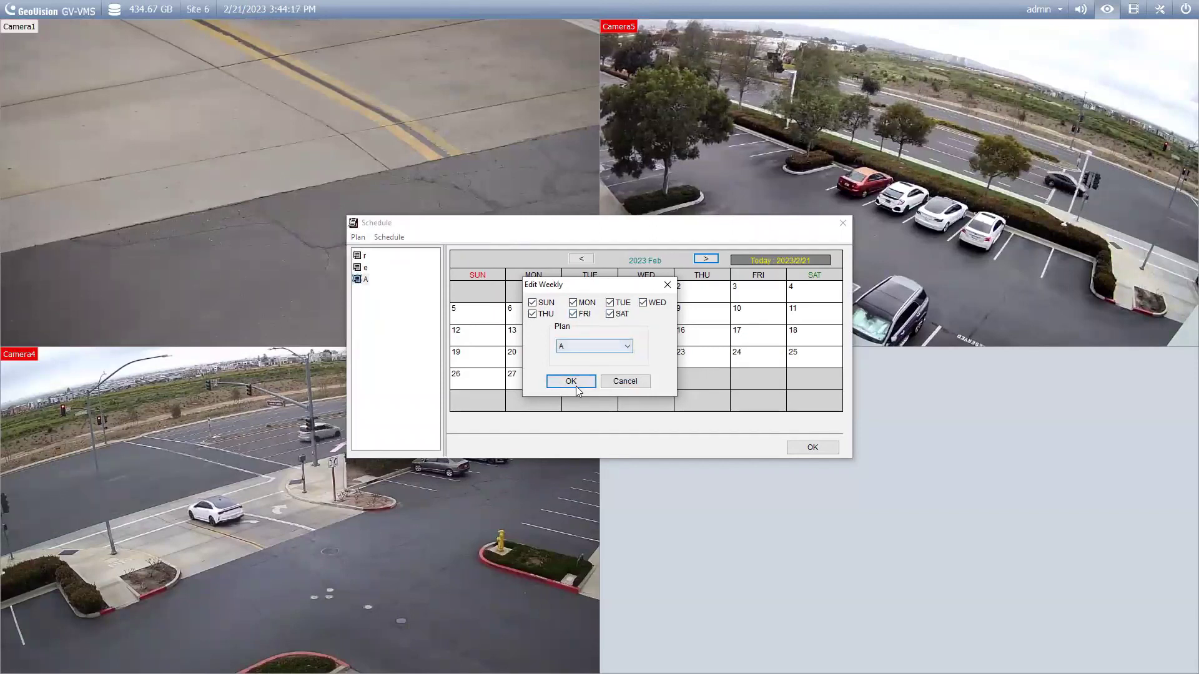
{"action": "left_click", "coordinate": [570, 381]}
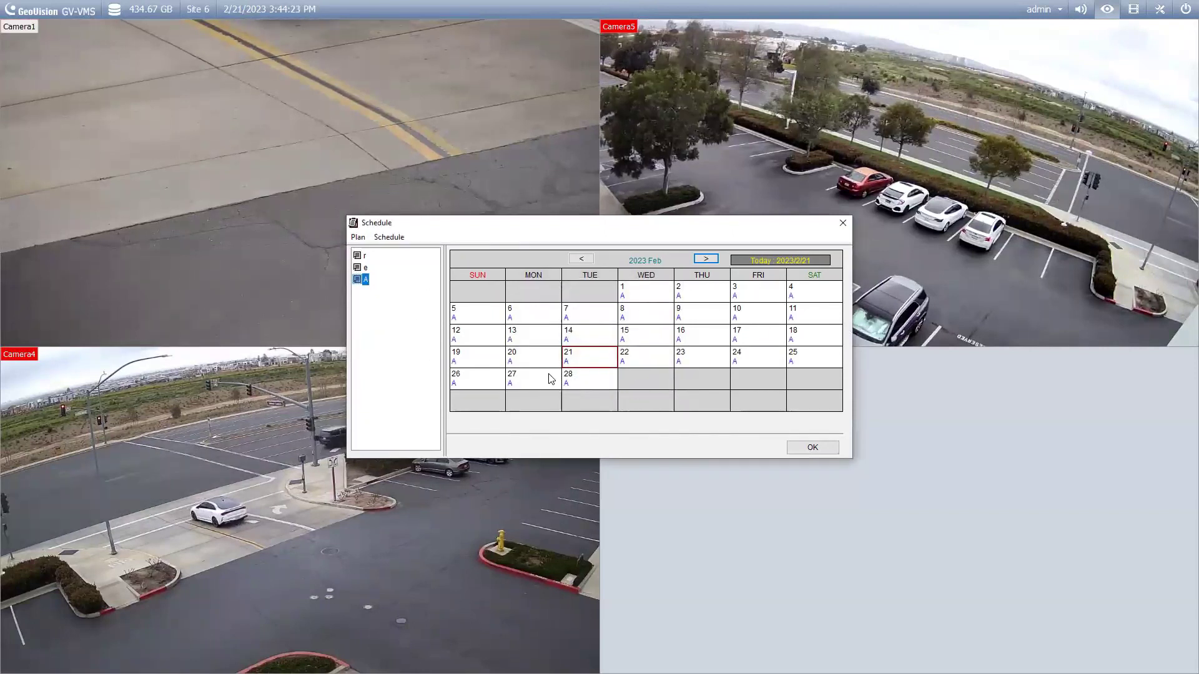
Check that March and April also use plan A, then return to March
{"action": "left_click", "coordinate": [713, 257]}
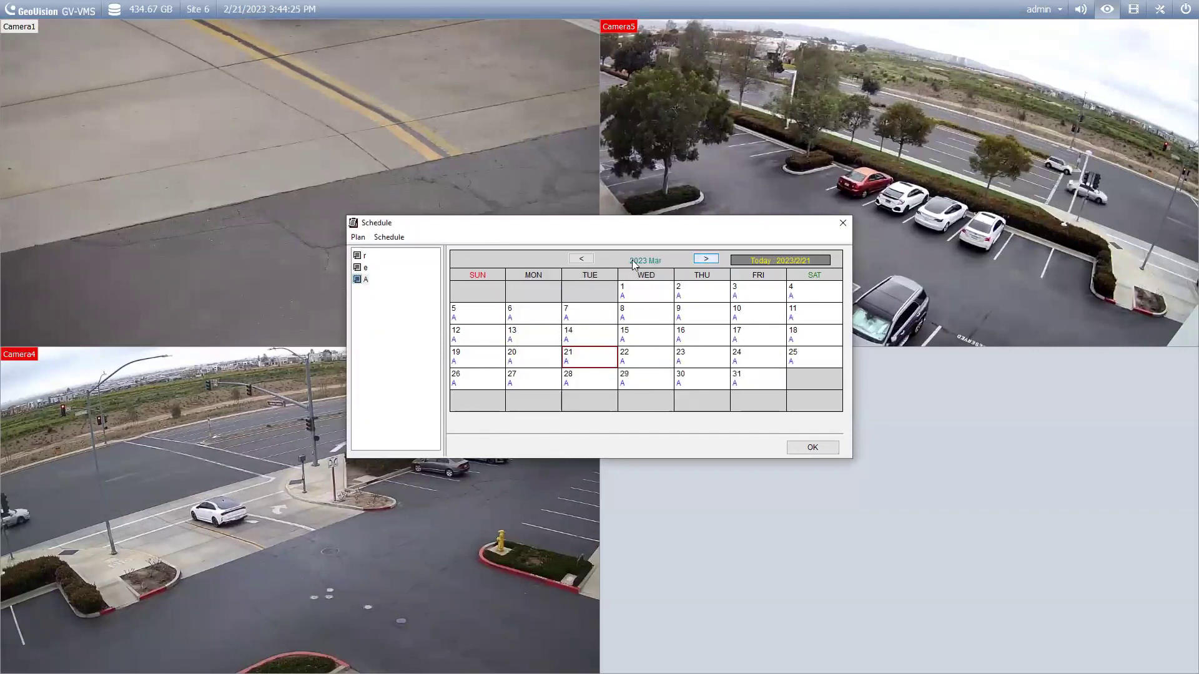
{"action": "left_click", "coordinate": [711, 259]}
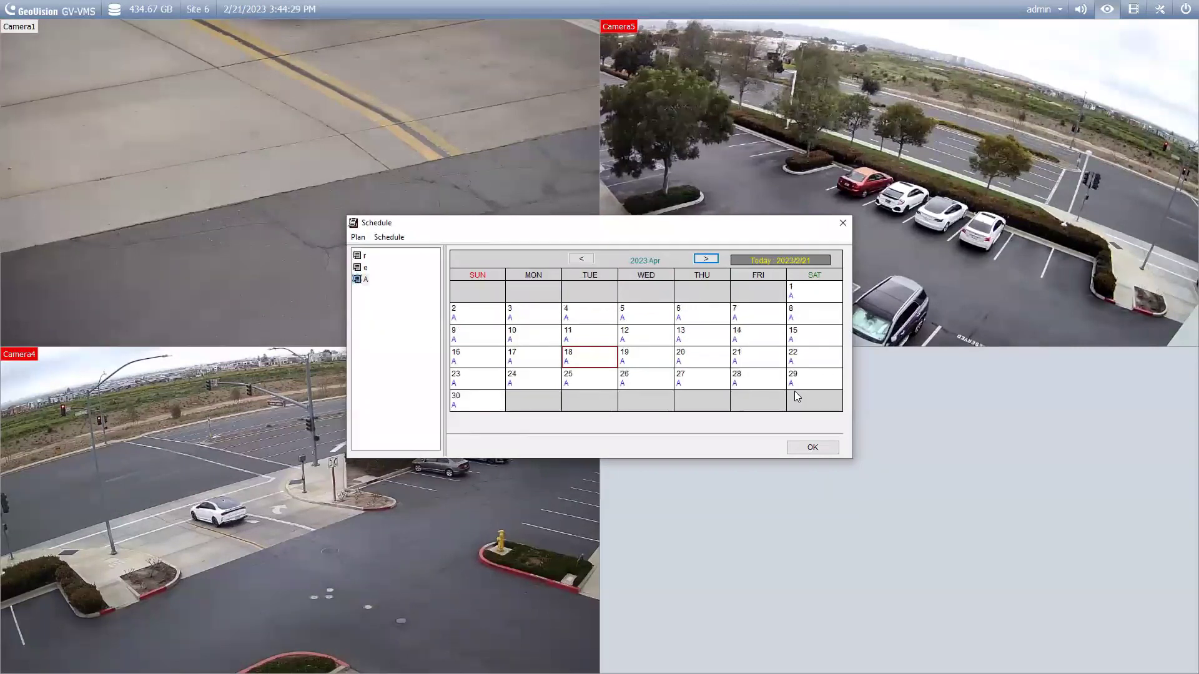
{"action": "left_click", "coordinate": [586, 257]}
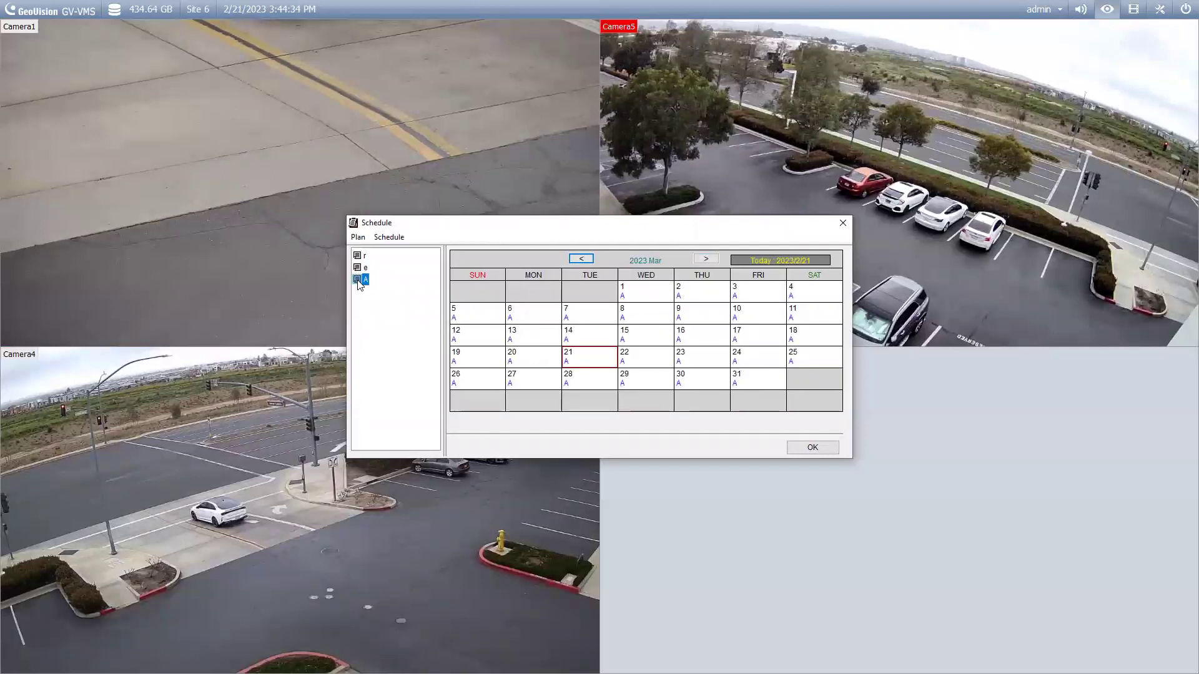
Open plan A for editing with Camera1 selected in the camera list
{"action": "right_click", "coordinate": [360, 286]}
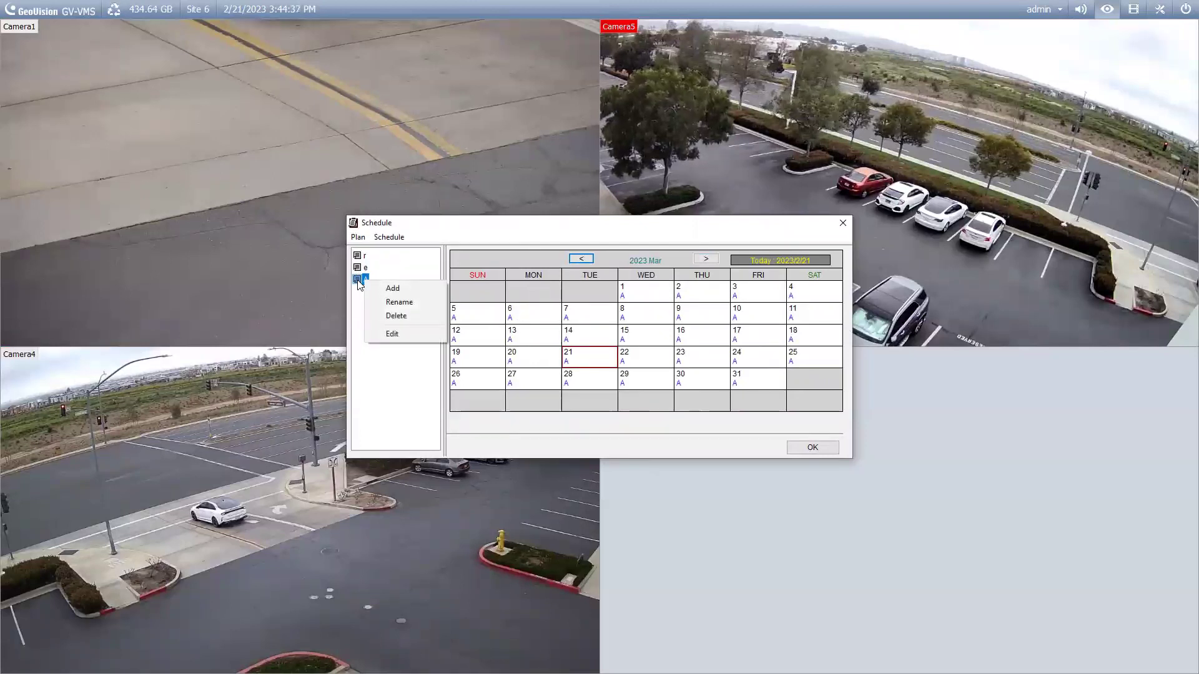
{"action": "left_click", "coordinate": [402, 335]}
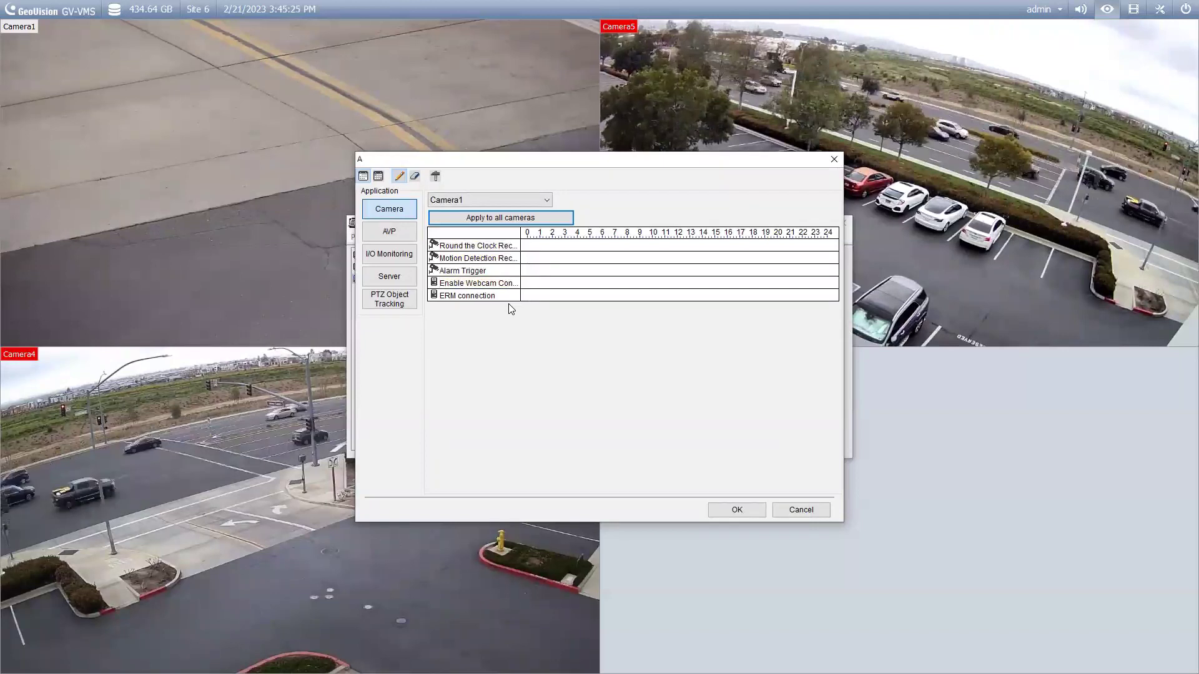
{"action": "left_click", "coordinate": [491, 201]}
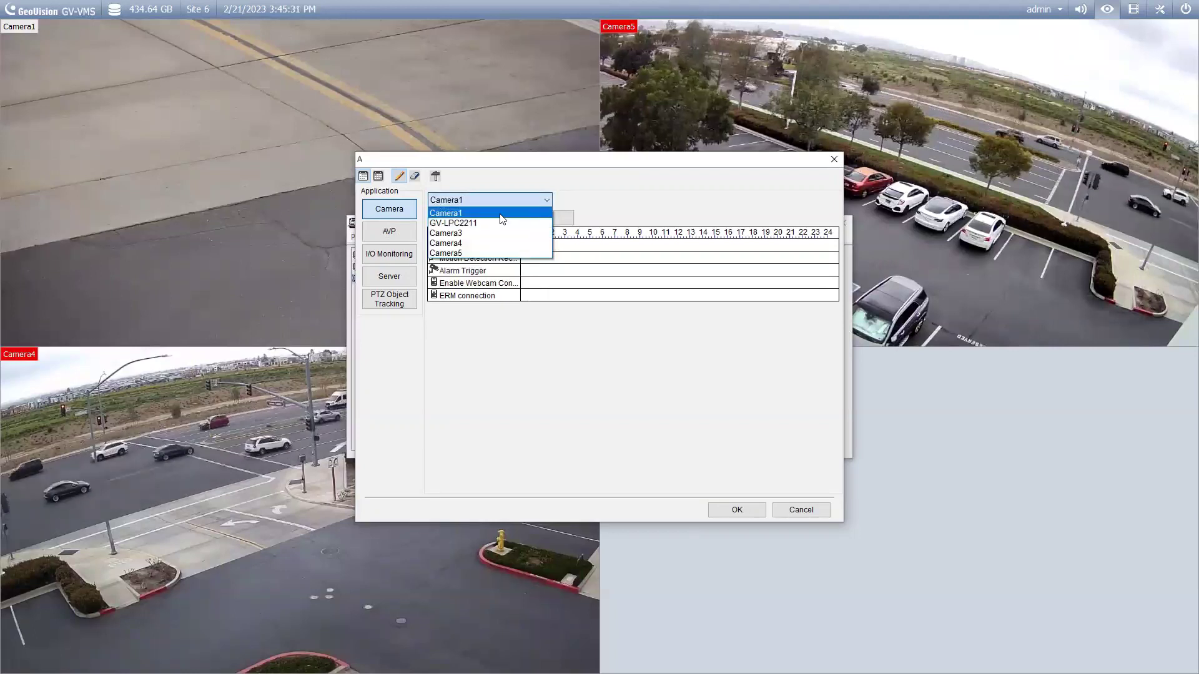
{"action": "left_click", "coordinate": [500, 214]}
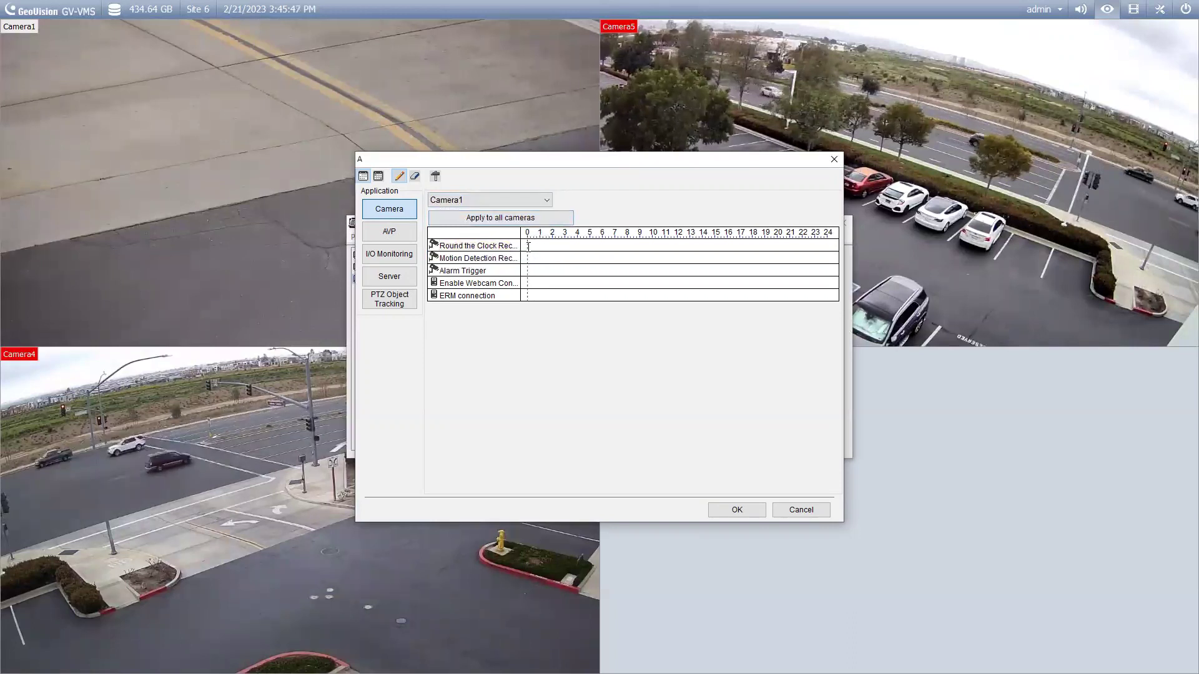
Draw Camera1's round-the-clock recording from 0:00 to 8:00 in Urgent Event mode
{"action": "left_click_drag", "start_coordinate": [528, 246], "coordinate": [638, 244]}
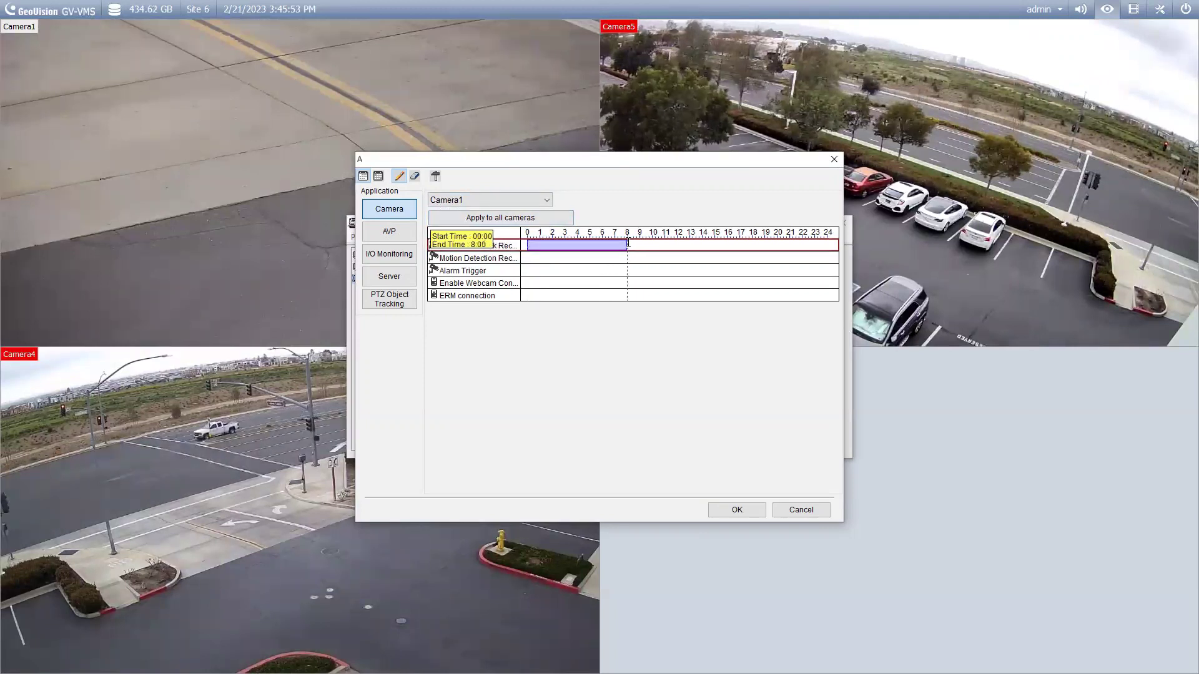
{"action": "left_click_drag", "start_coordinate": [629, 243], "coordinate": [630, 246]}
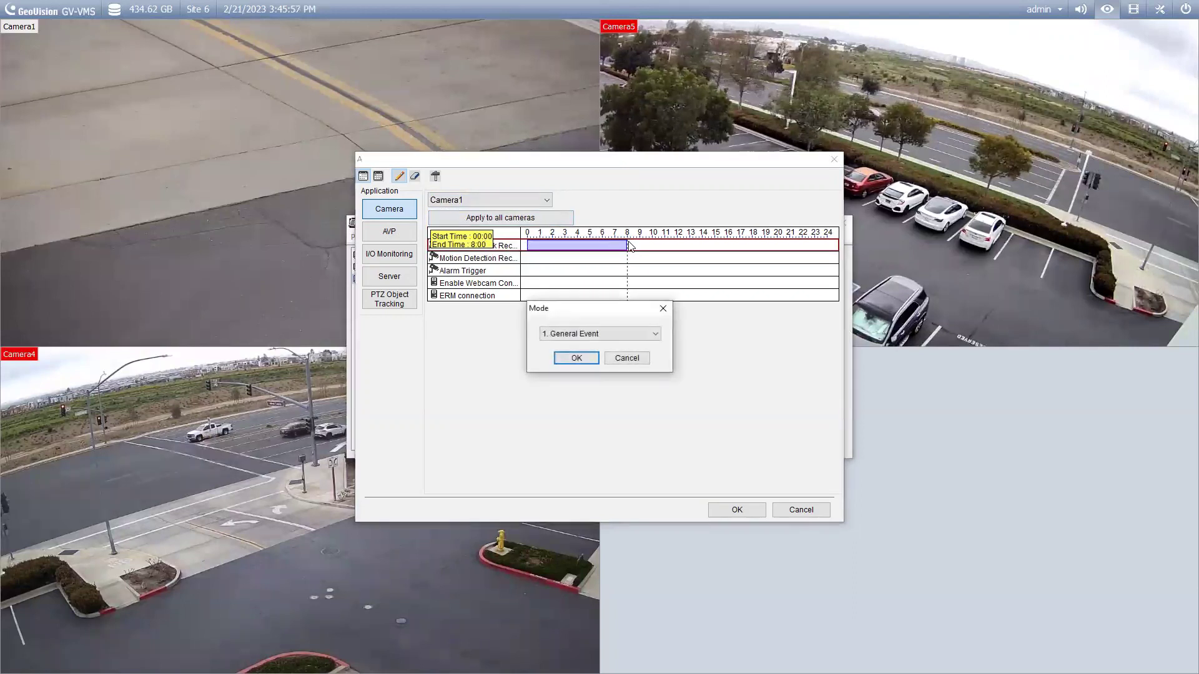
{"action": "left_click", "coordinate": [587, 336]}
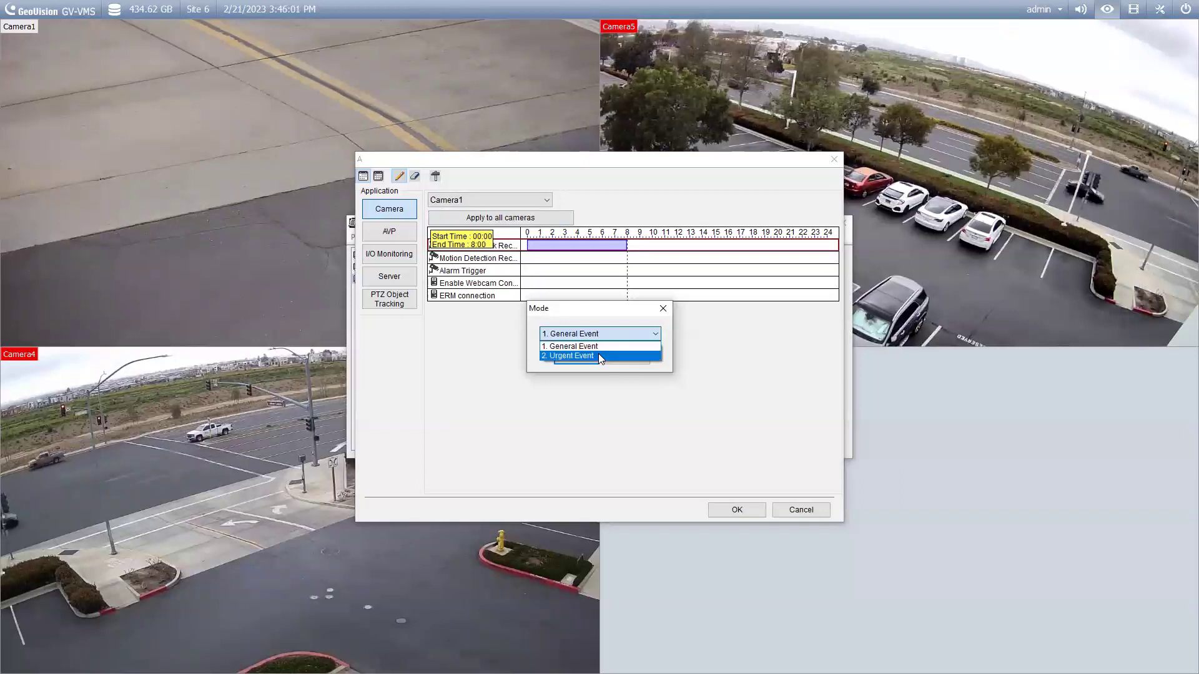
{"action": "left_click", "coordinate": [598, 355]}
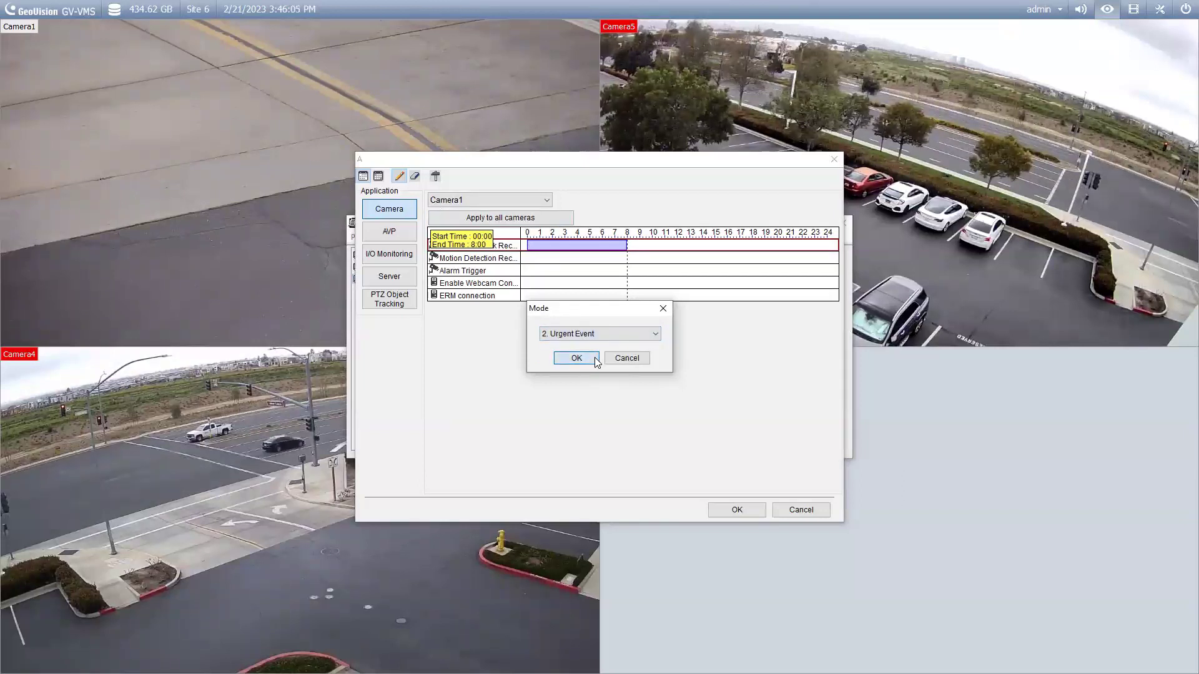
{"action": "left_click", "coordinate": [577, 358]}
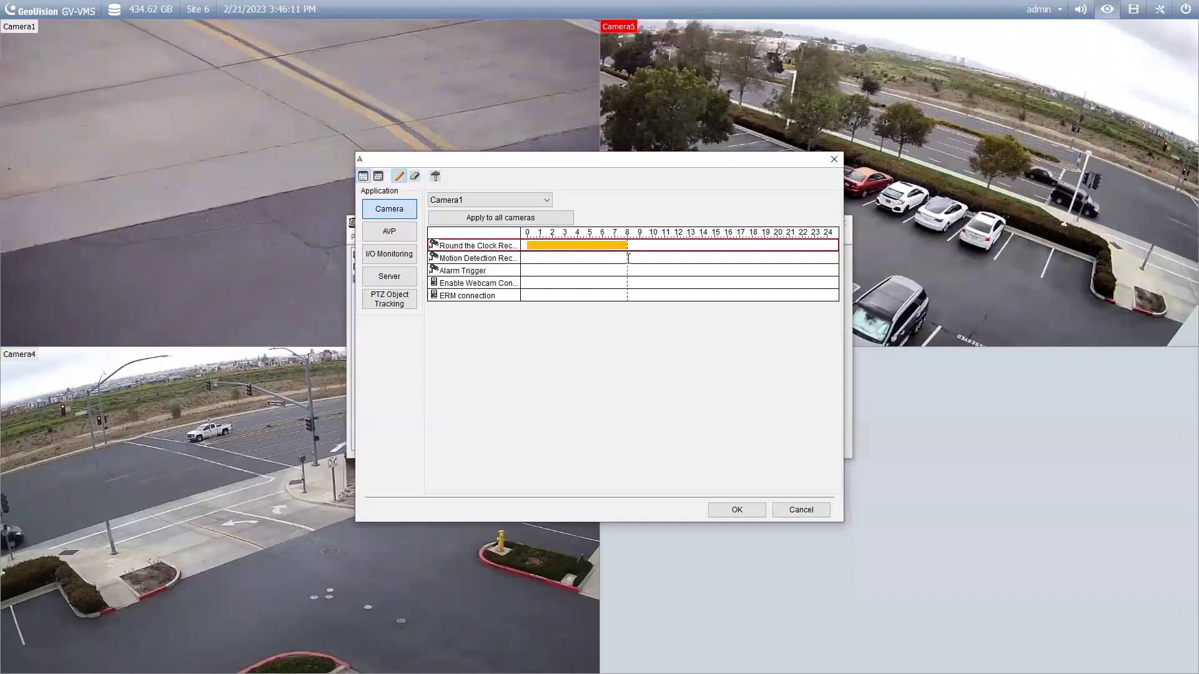
Add Camera1 motion-detection recording from 8:00 to 17:00 at Sensitivity 8
{"action": "left_click_drag", "start_coordinate": [628, 258], "coordinate": [742, 261]}
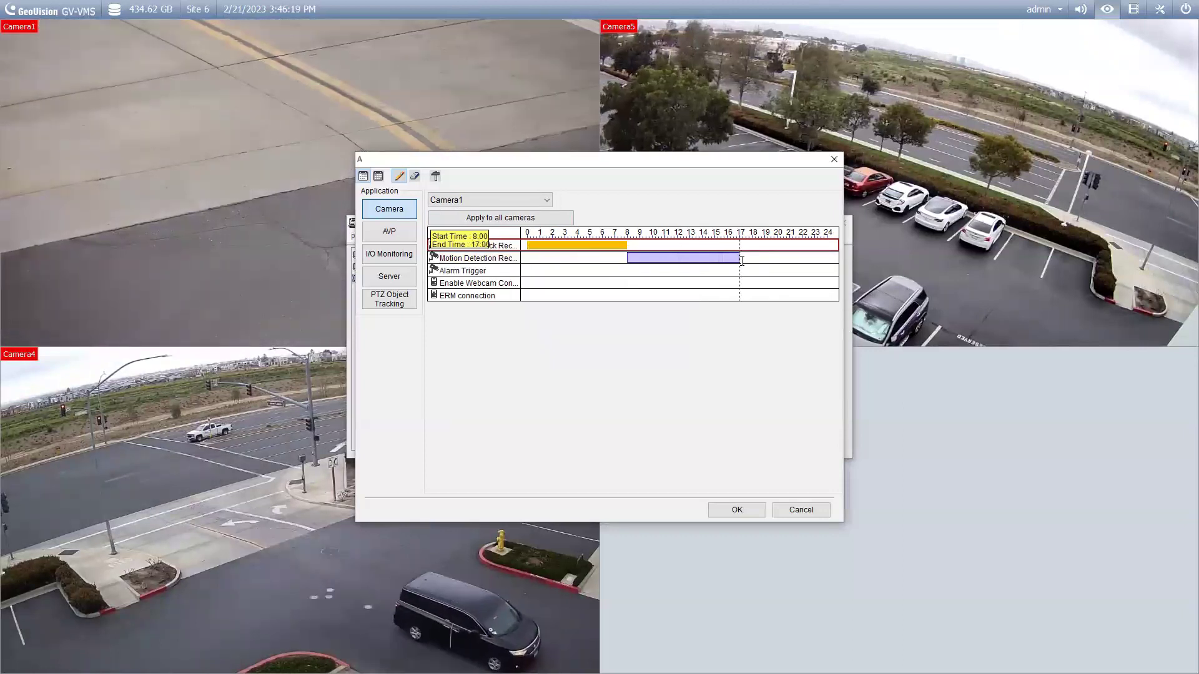
{"action": "left_click_drag", "start_coordinate": [742, 261], "coordinate": [742, 261]}
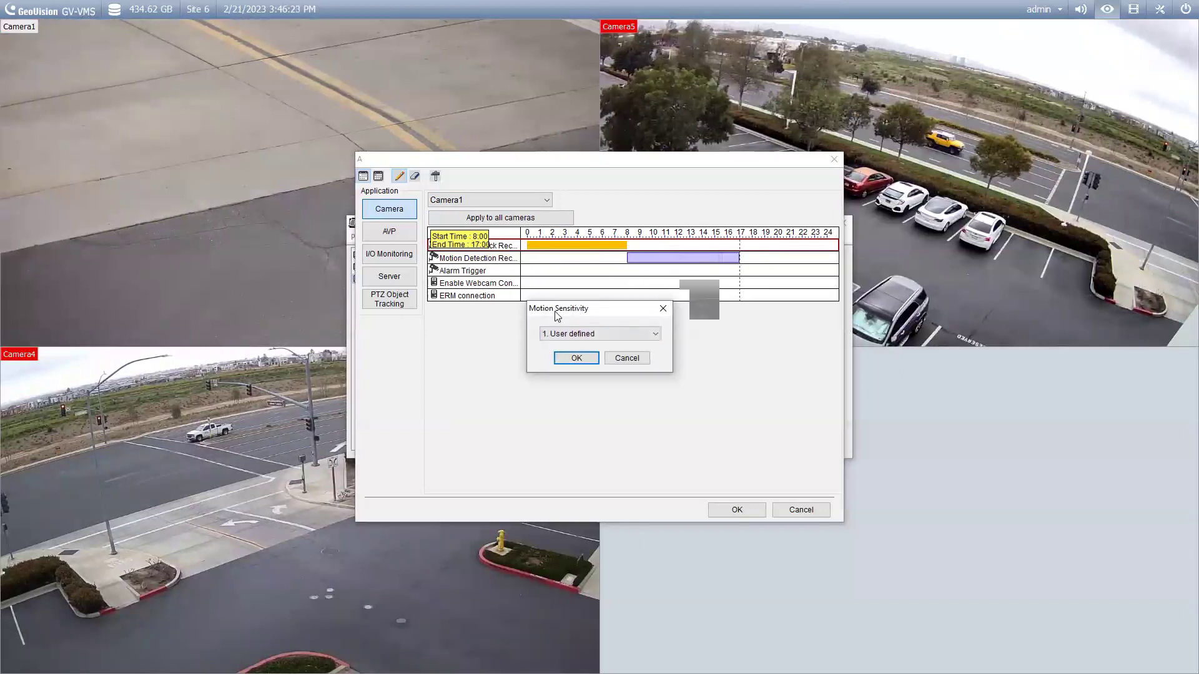
{"action": "left_click", "coordinate": [653, 335]}
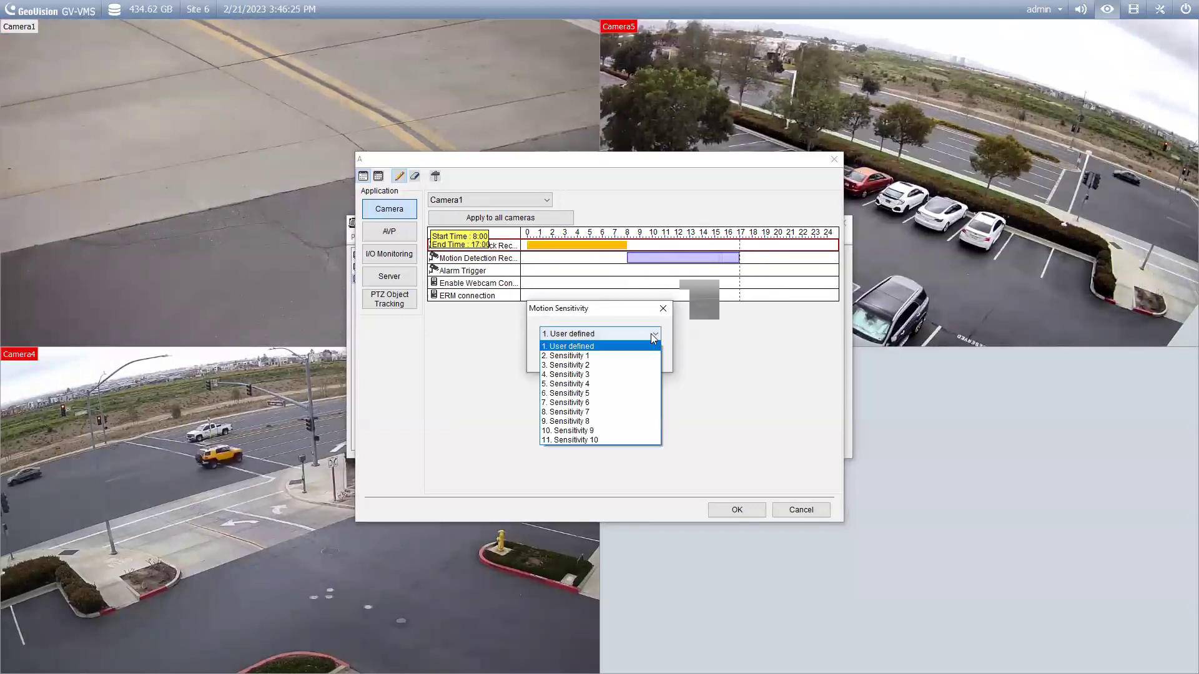
{"action": "left_click", "coordinate": [633, 422]}
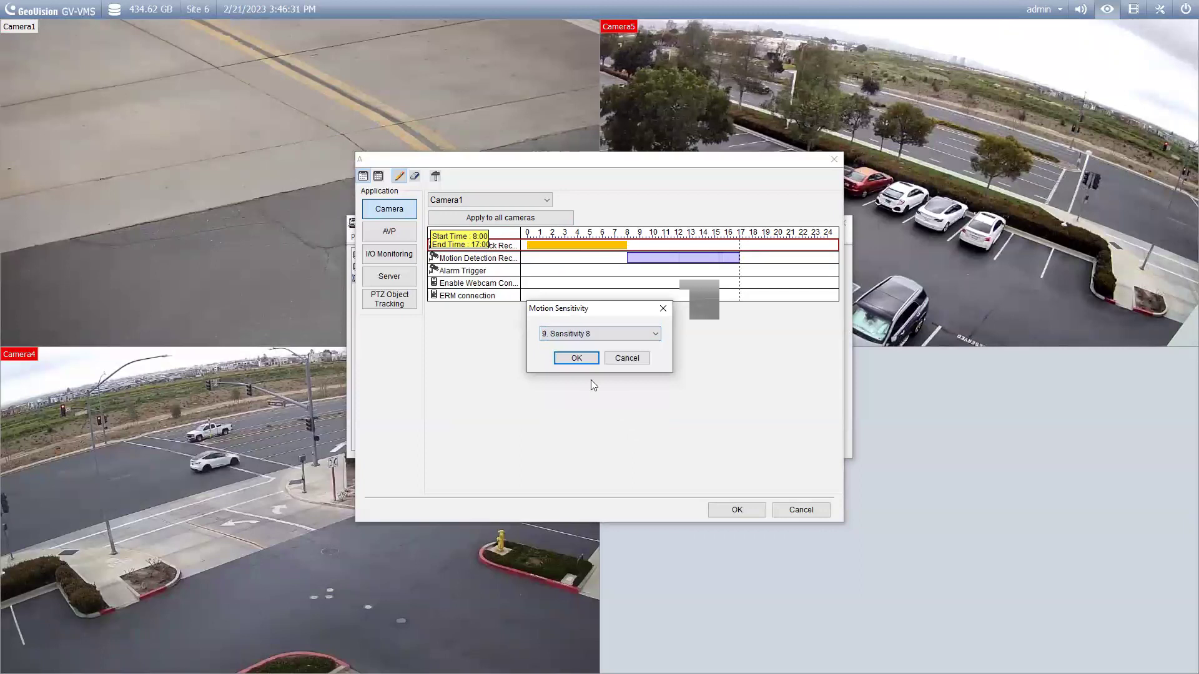
{"action": "left_click", "coordinate": [576, 359]}
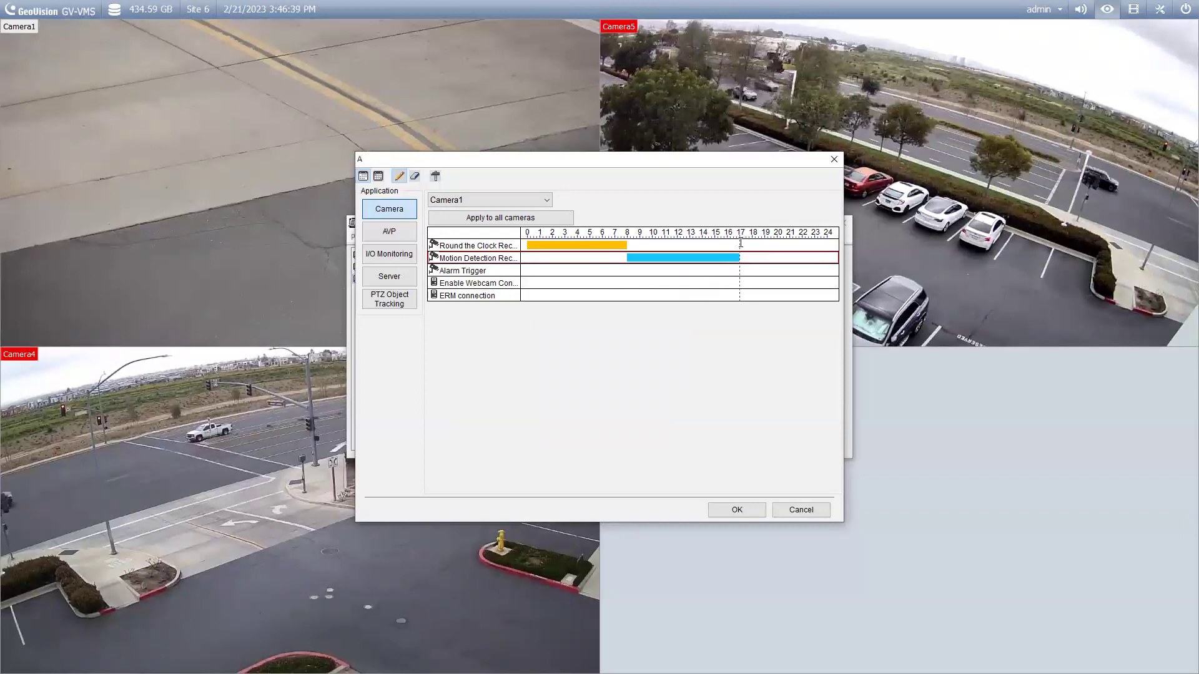
Add Camera1 round-the-clock recording from 17:00 to 24:00 in Urgent Event mode
{"action": "left_click_drag", "start_coordinate": [740, 244], "coordinate": [837, 246]}
{"action": "left_click", "coordinate": [621, 334]}
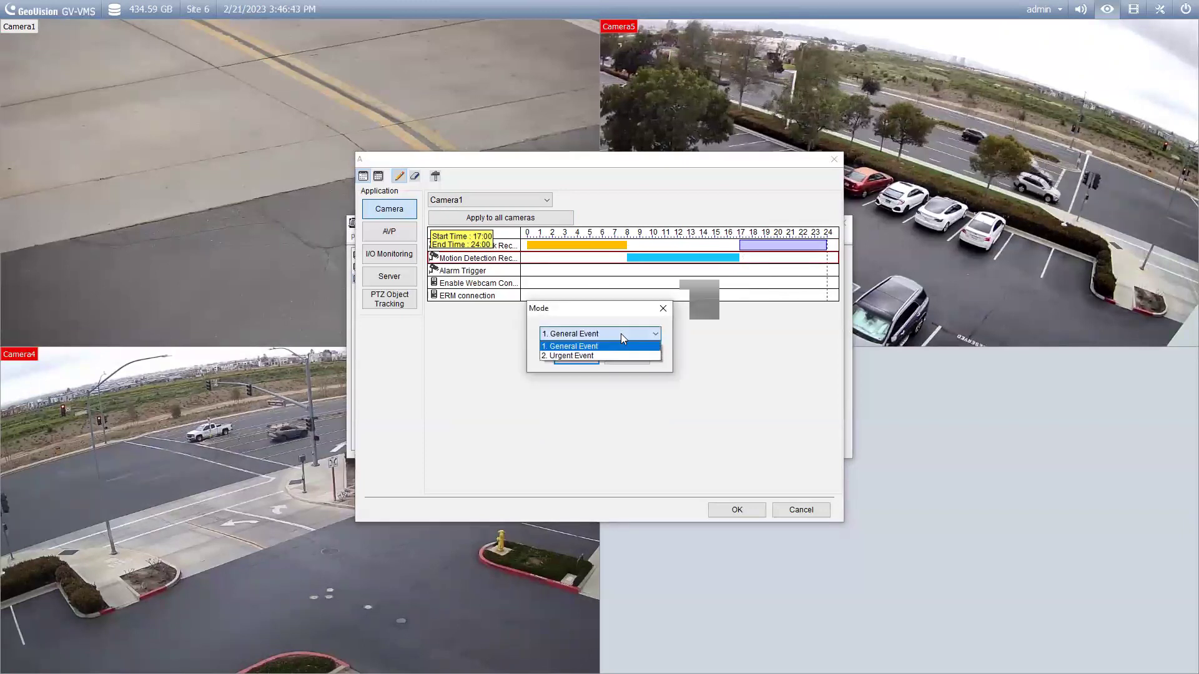
{"action": "left_click", "coordinate": [608, 355]}
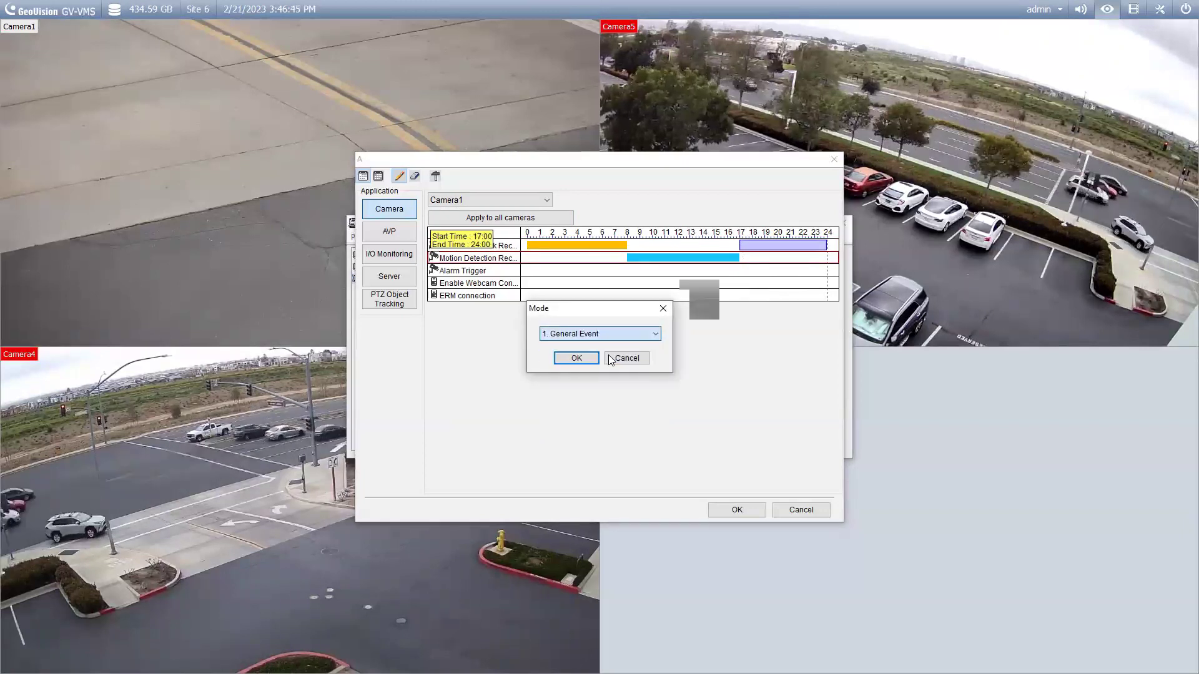
{"action": "left_click", "coordinate": [576, 358]}
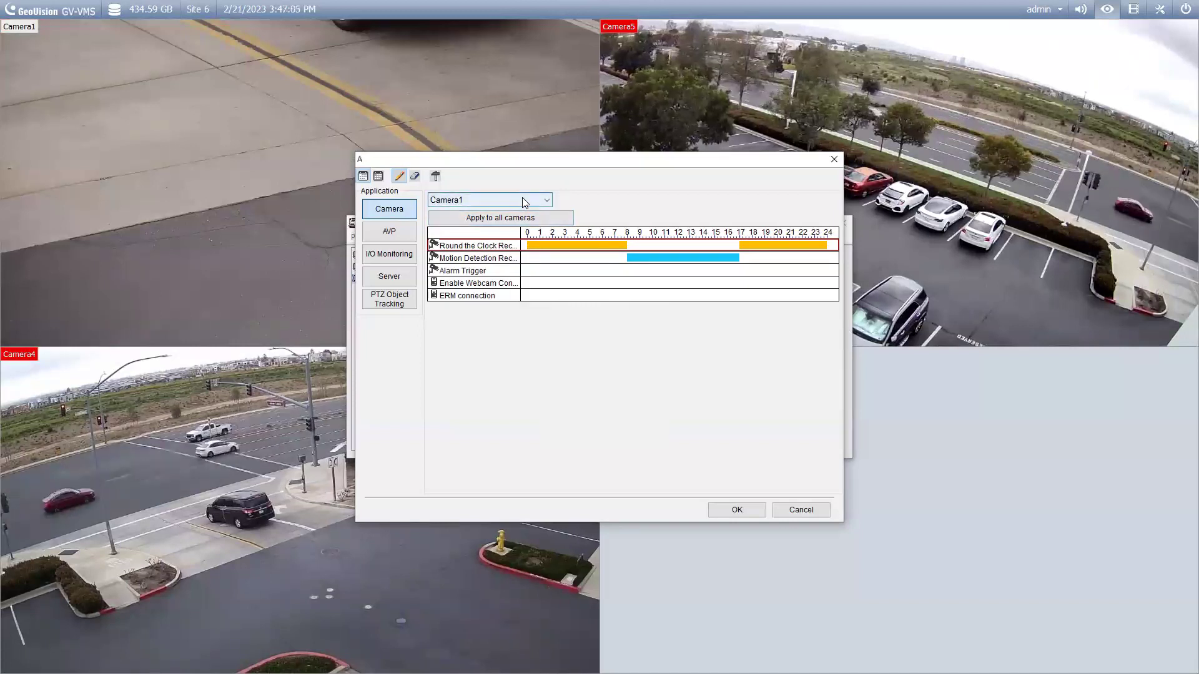
{"action": "left_click", "coordinate": [522, 199]}
Switch to camera GV-LPC2211 and add Urgent Event round-the-clock recording from 0:00 to 4:00
{"action": "left_click", "coordinate": [514, 224]}
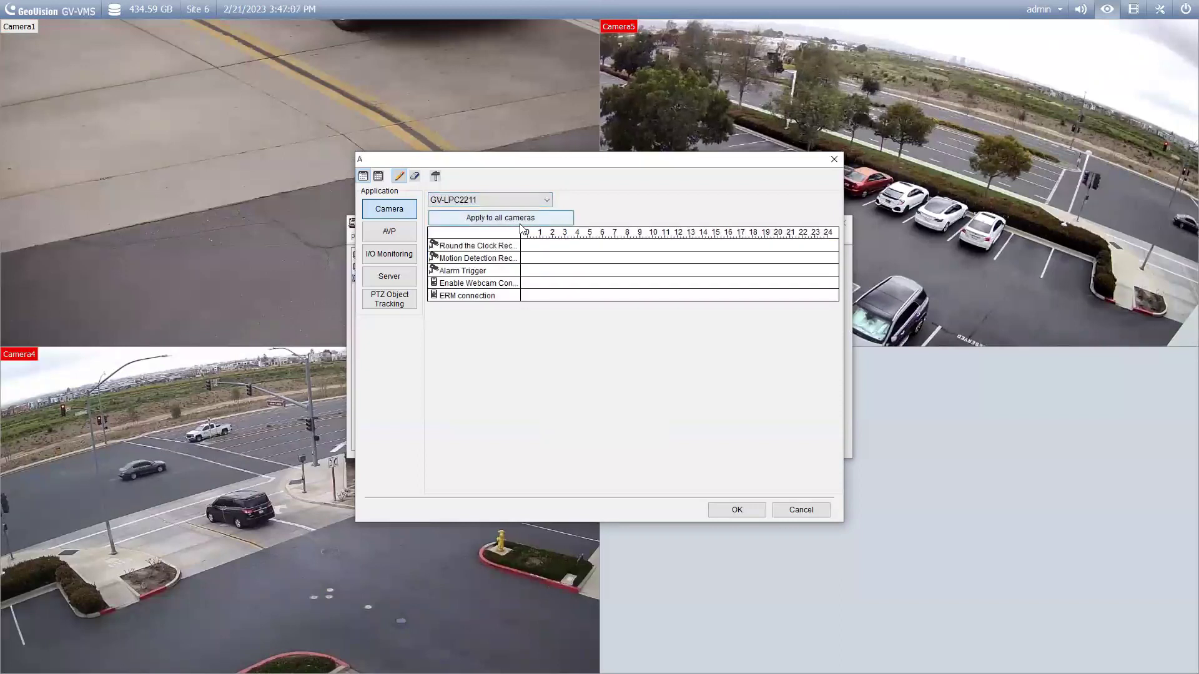
{"action": "left_click_drag", "start_coordinate": [526, 246], "coordinate": [580, 245]}
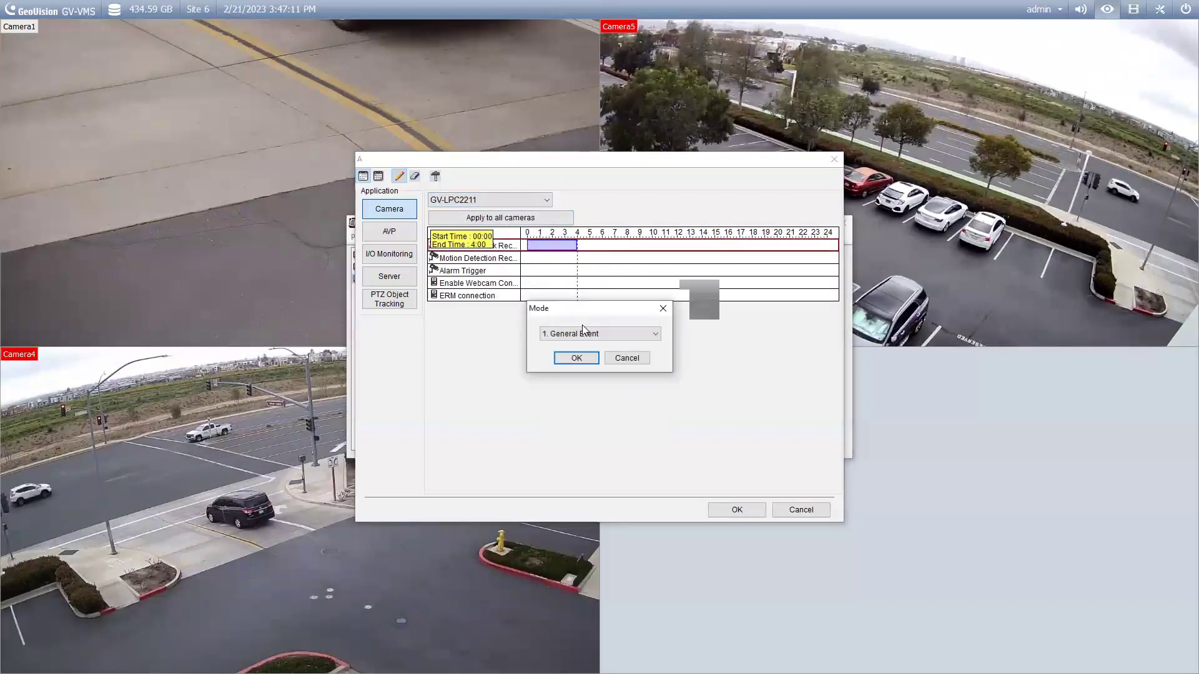
{"action": "left_click", "coordinate": [582, 330]}
{"action": "left_click", "coordinate": [585, 356]}
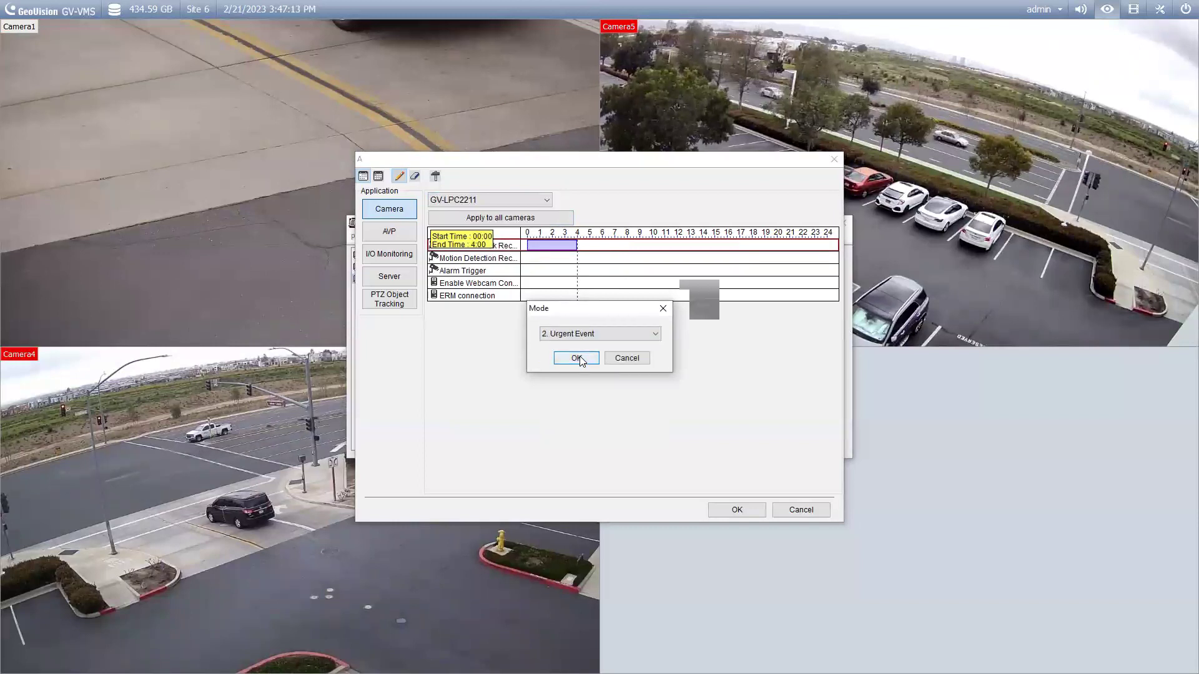
{"action": "left_click", "coordinate": [576, 357]}
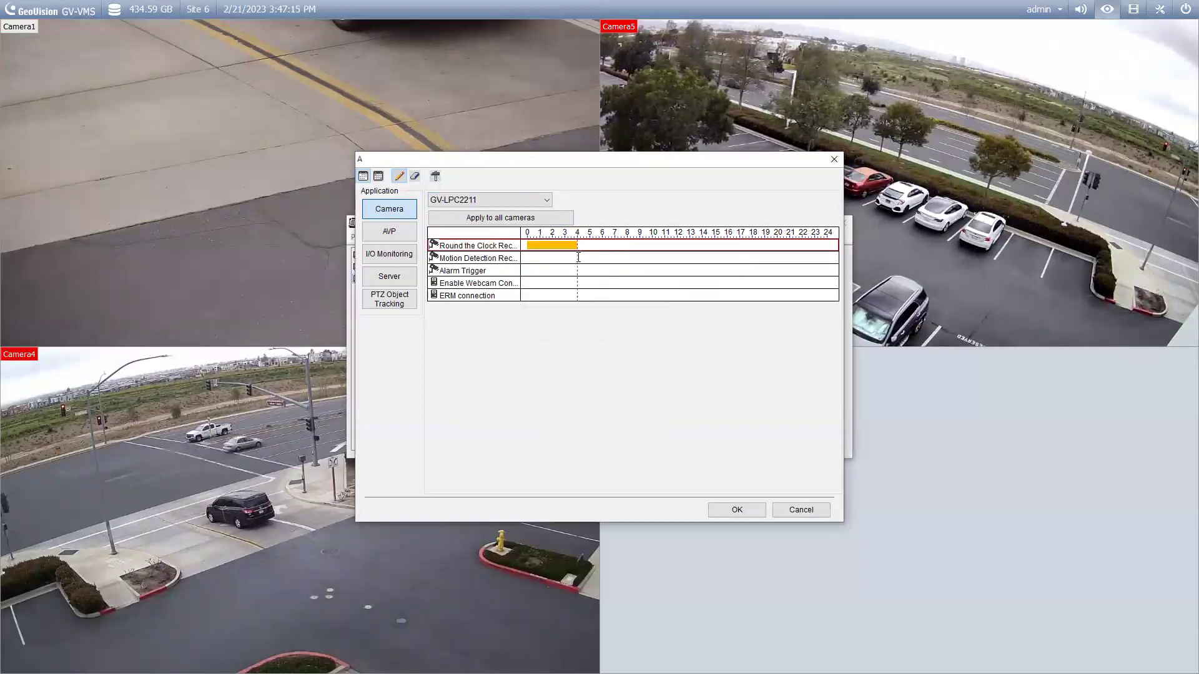
Add GV-LPC2211 motion-detection recording from 4:00 to 14:00 at Sensitivity 7
{"action": "left_click_drag", "start_coordinate": [704, 261], "coordinate": [704, 261]}
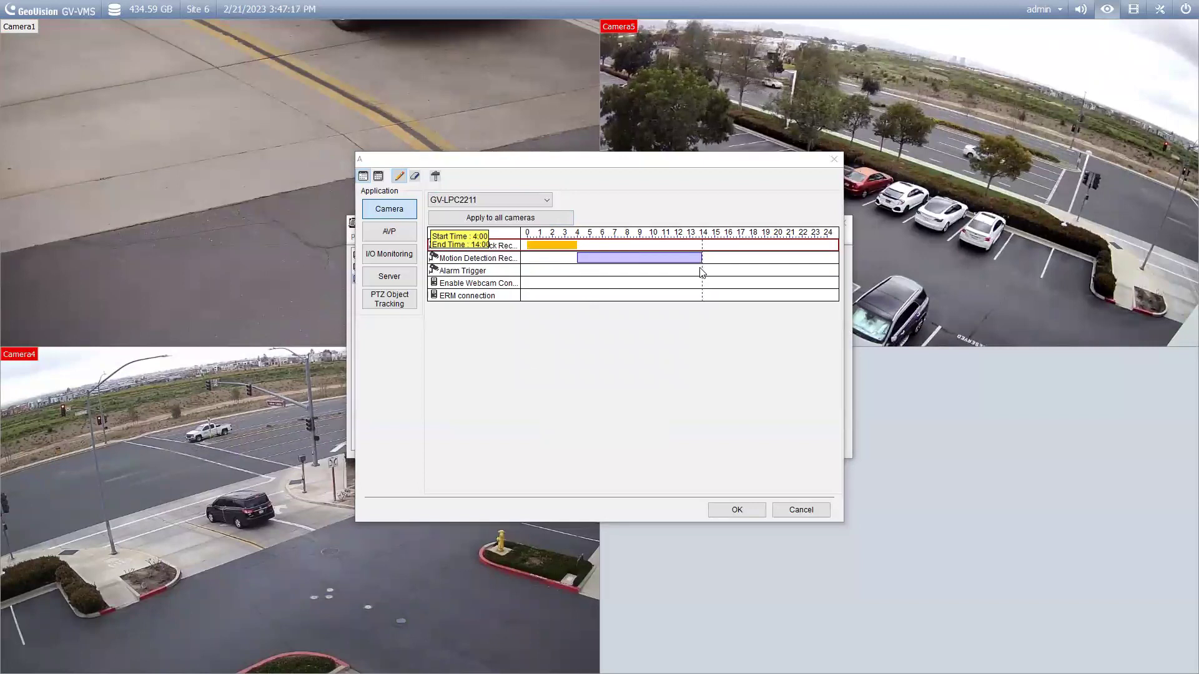
{"action": "left_click", "coordinate": [624, 335]}
{"action": "left_click", "coordinate": [593, 412]}
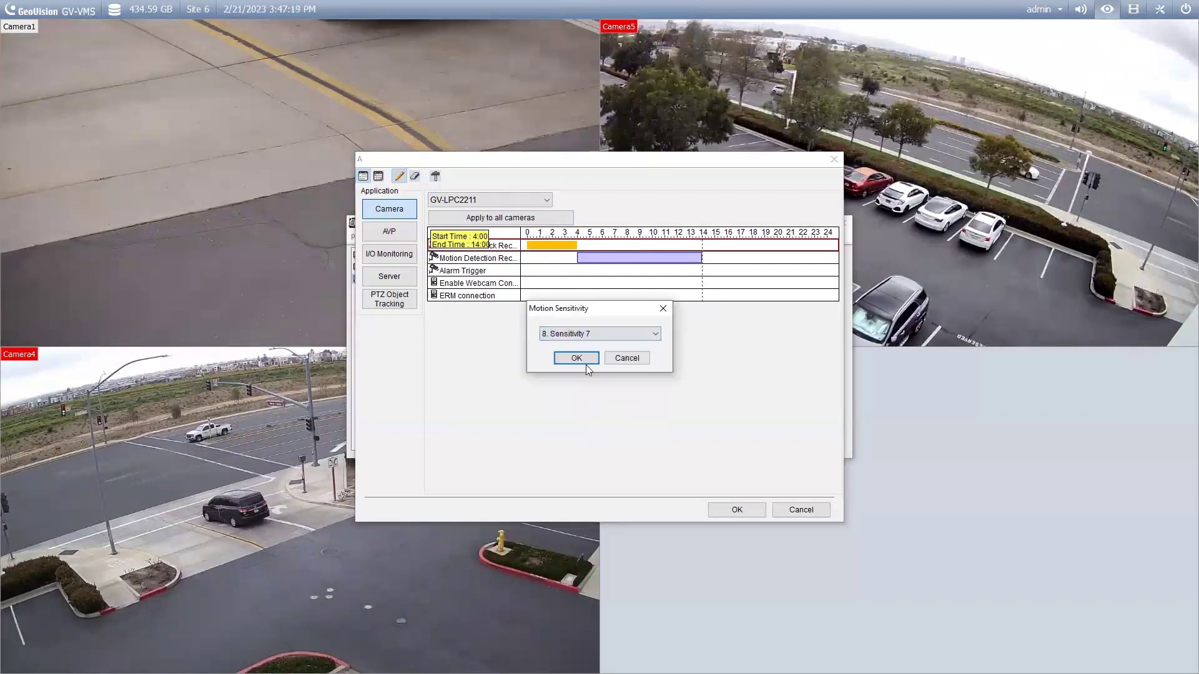
{"action": "left_click", "coordinate": [573, 356]}
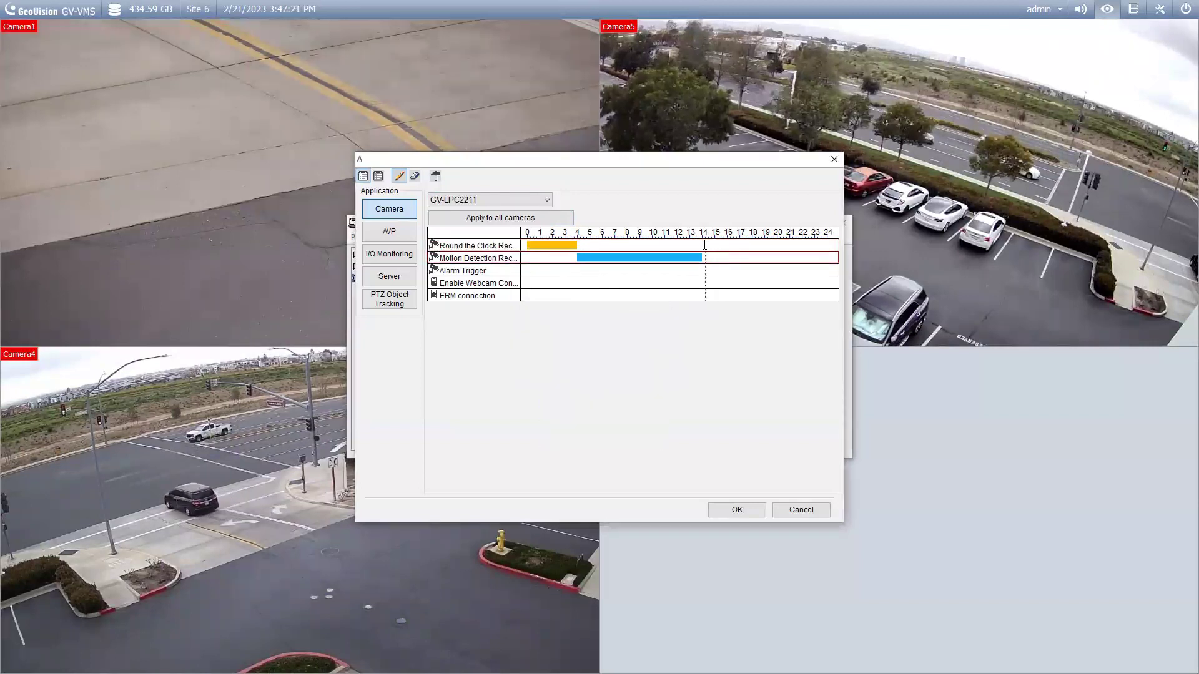
Add GV-LPC2211 Urgent Event round-the-clock recording from 14:00 to 24:00
{"action": "left_click_drag", "start_coordinate": [703, 245], "coordinate": [826, 245]}
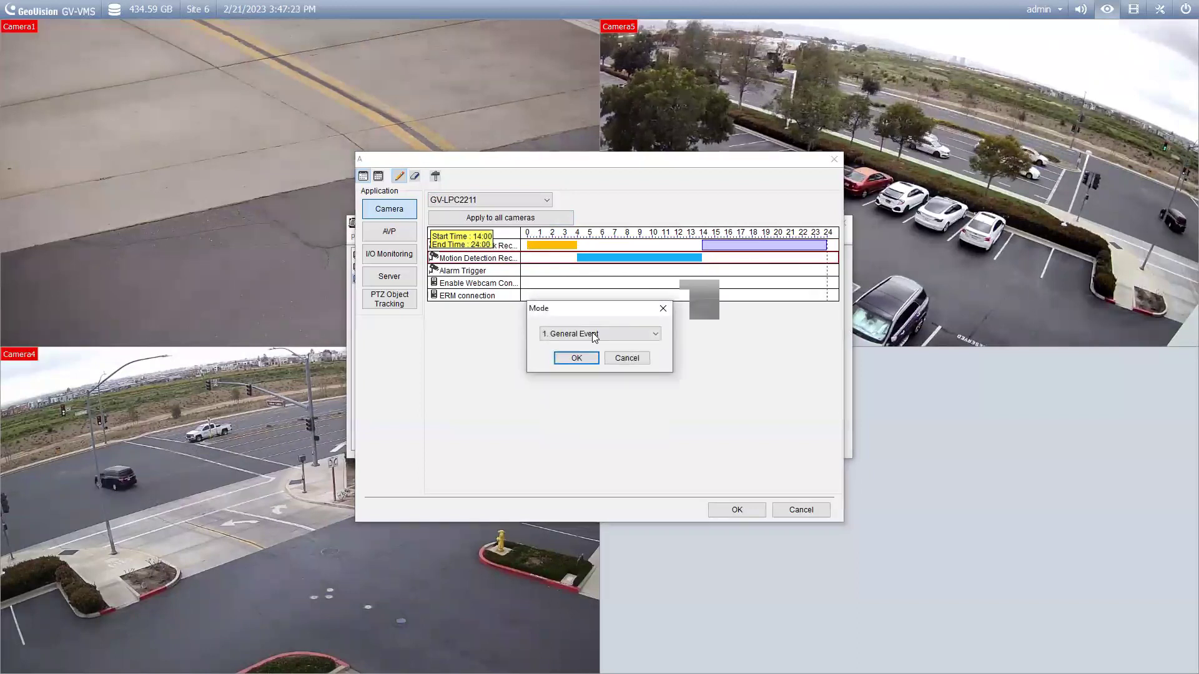
{"action": "left_click", "coordinate": [592, 334]}
{"action": "left_click", "coordinate": [581, 356]}
{"action": "left_click", "coordinate": [579, 361]}
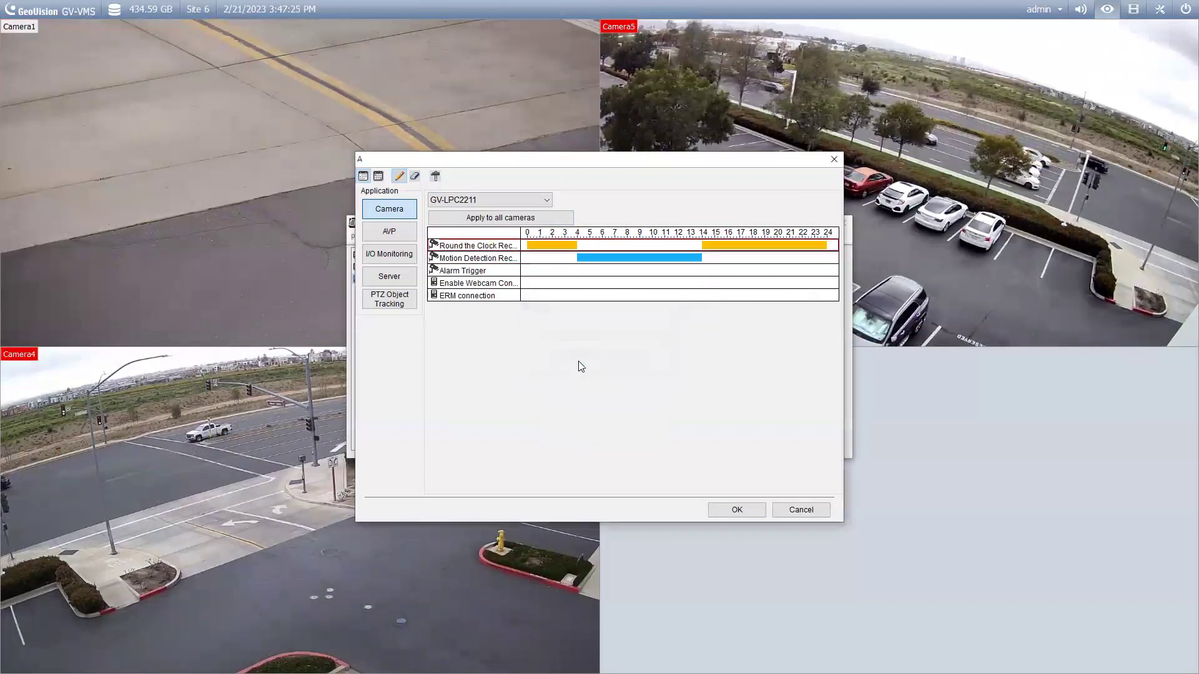
Switch plan A's camera selection back to Camera1
{"action": "left_click", "coordinate": [510, 201]}
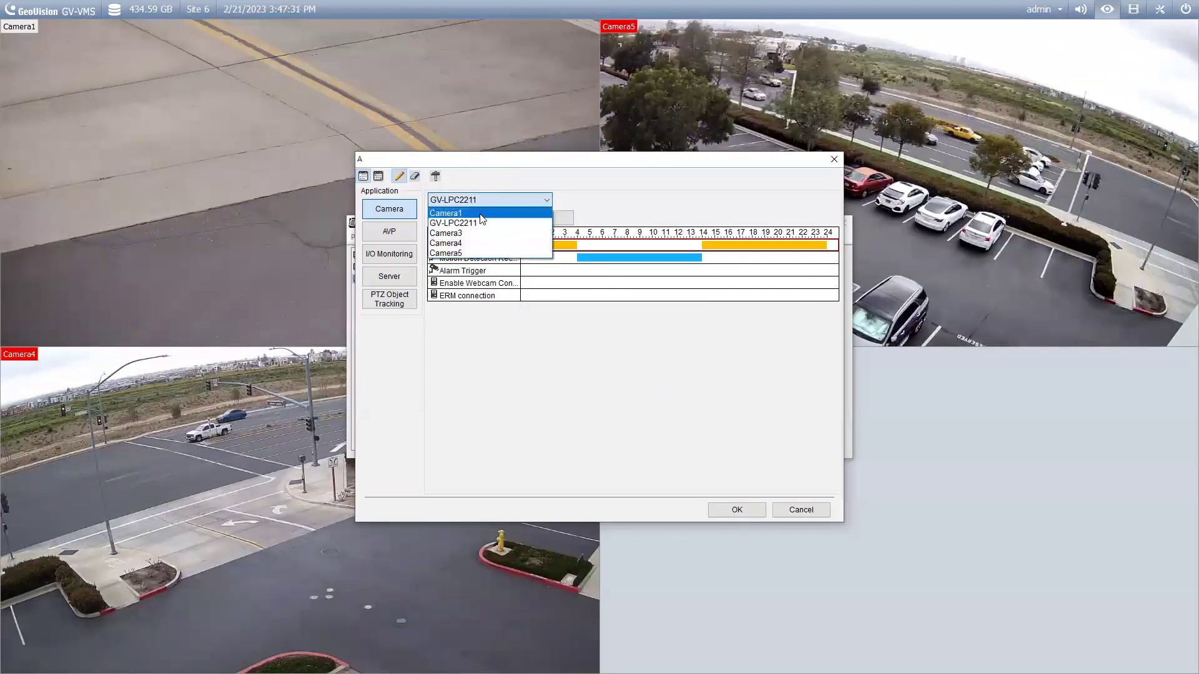
{"action": "left_click", "coordinate": [480, 214]}
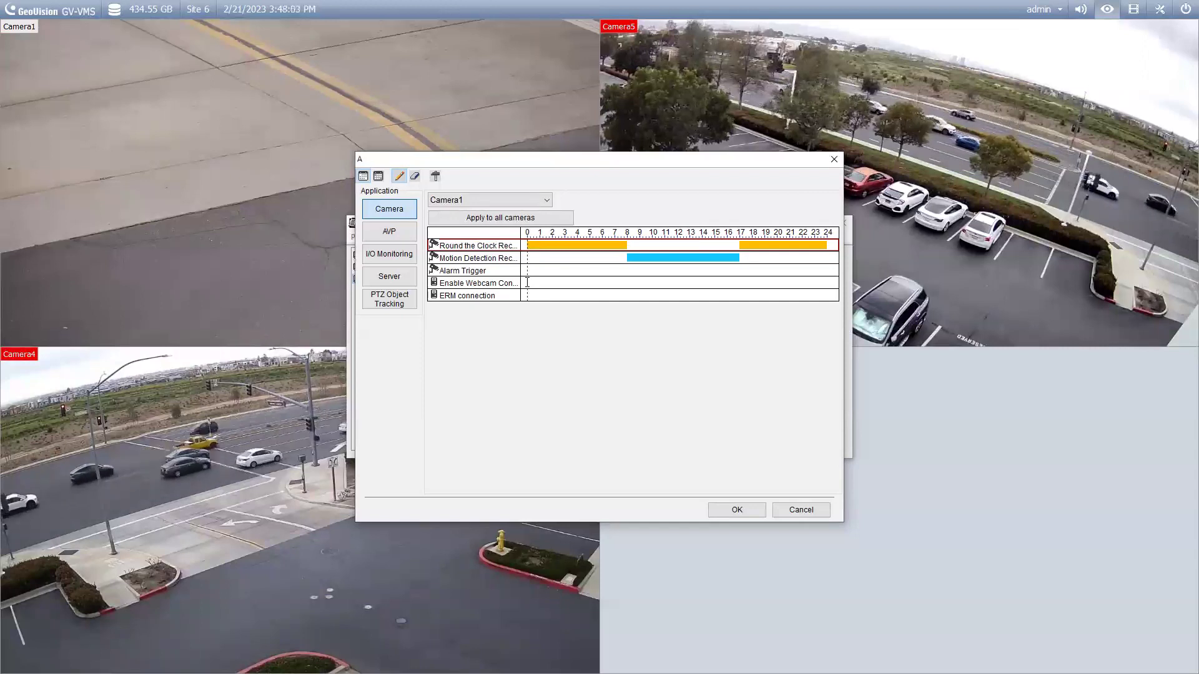
Fill Camera1's Enable Webcam Connection row across the full 0–24 hours
{"action": "left_click_drag", "start_coordinate": [527, 282], "coordinate": [559, 283]}
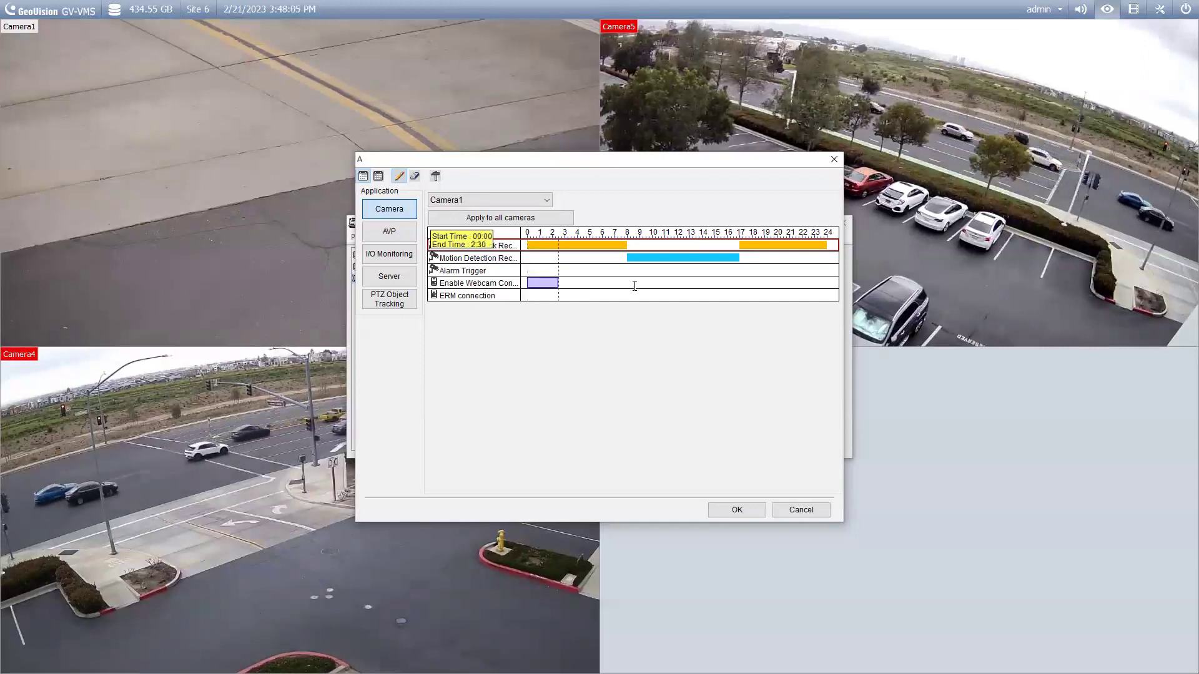
{"action": "left_click_drag", "start_coordinate": [634, 286], "coordinate": [642, 283]}
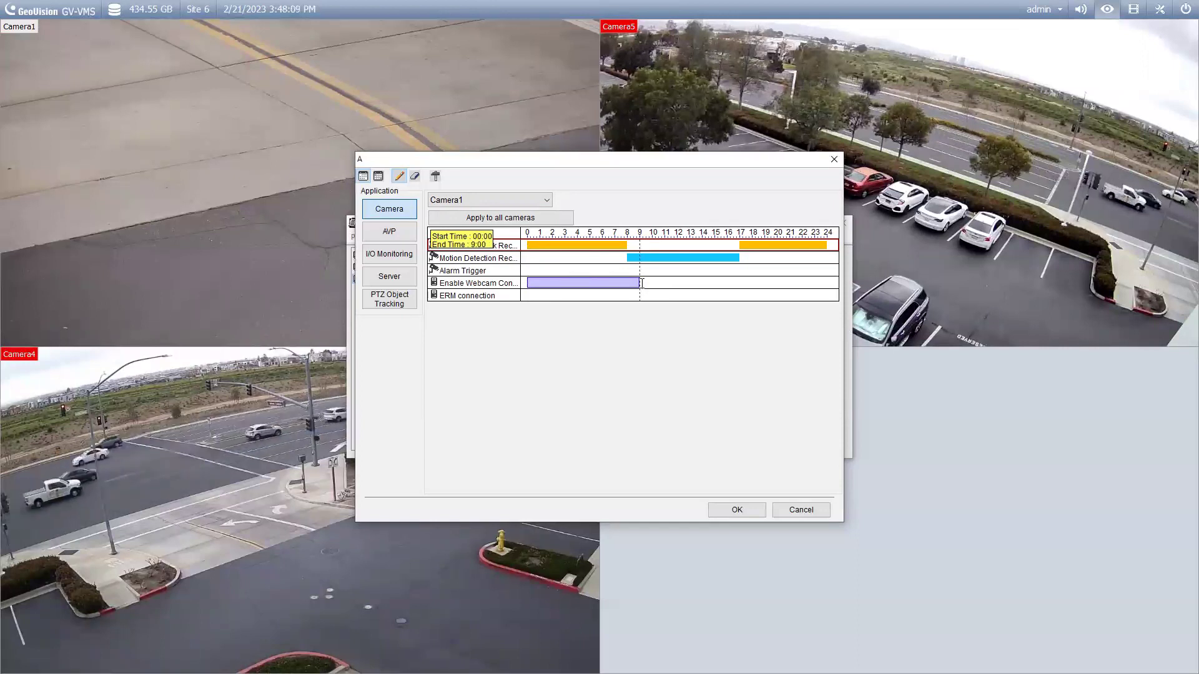
{"action": "left_click_drag", "start_coordinate": [641, 283], "coordinate": [854, 284]}
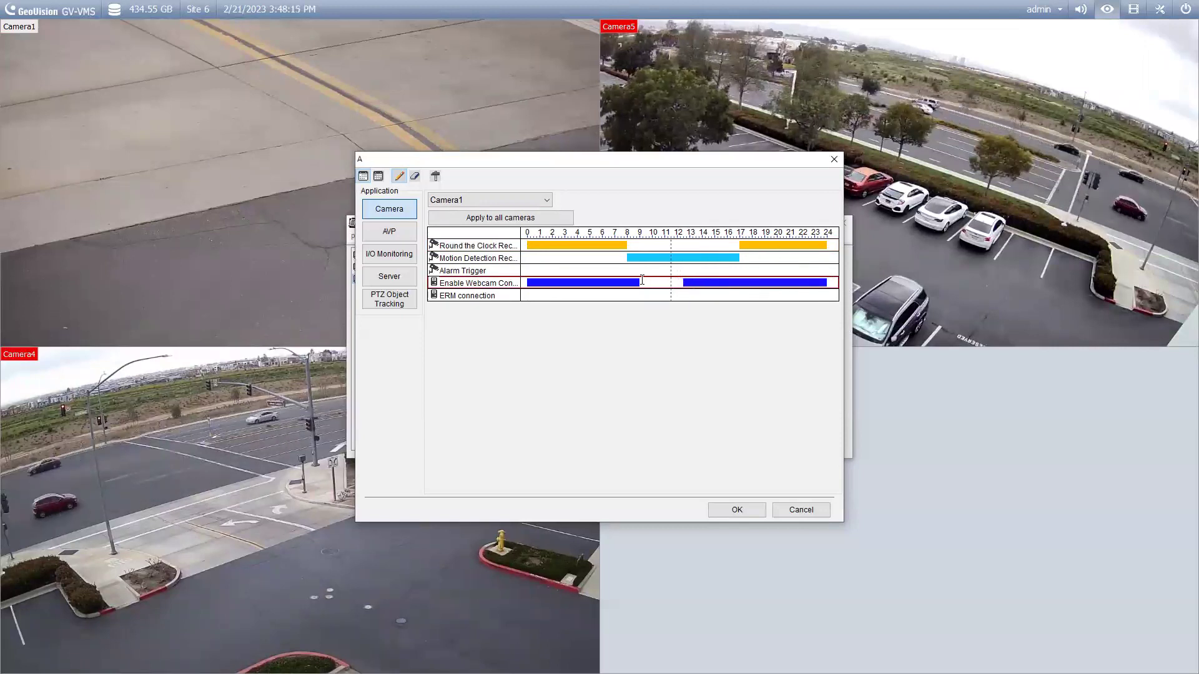
{"action": "left_click_drag", "start_coordinate": [760, 301], "coordinate": [759, 301]}
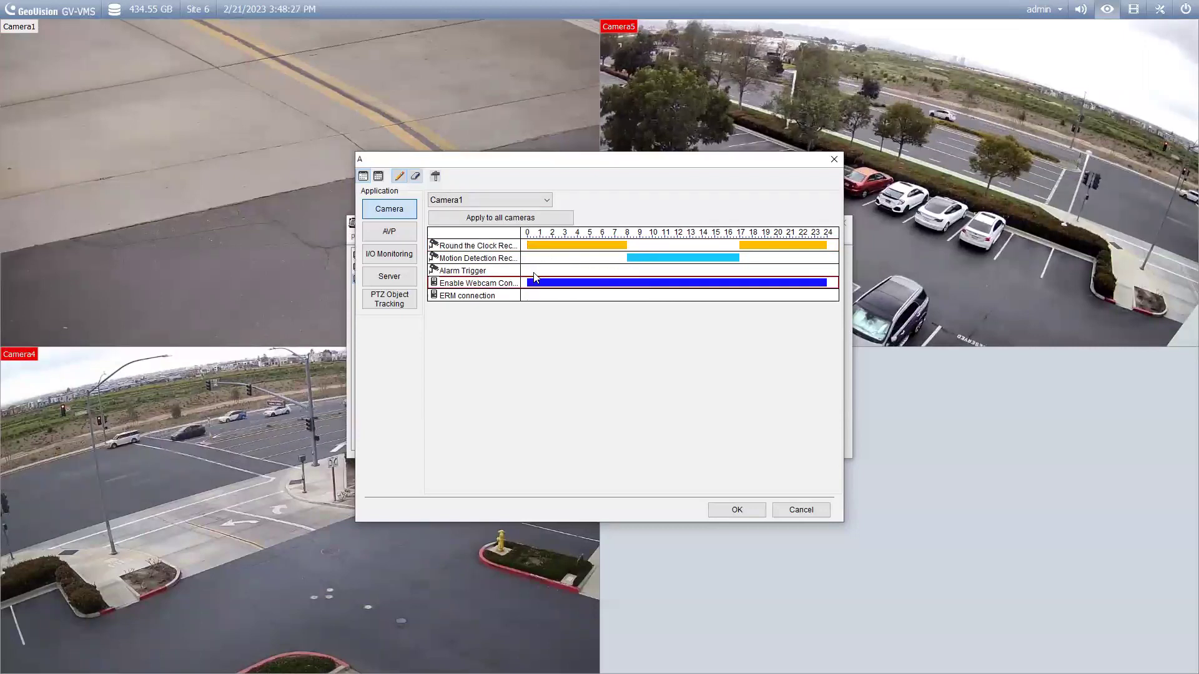
{"action": "left_click_drag", "start_coordinate": [647, 296], "coordinate": [650, 295]}
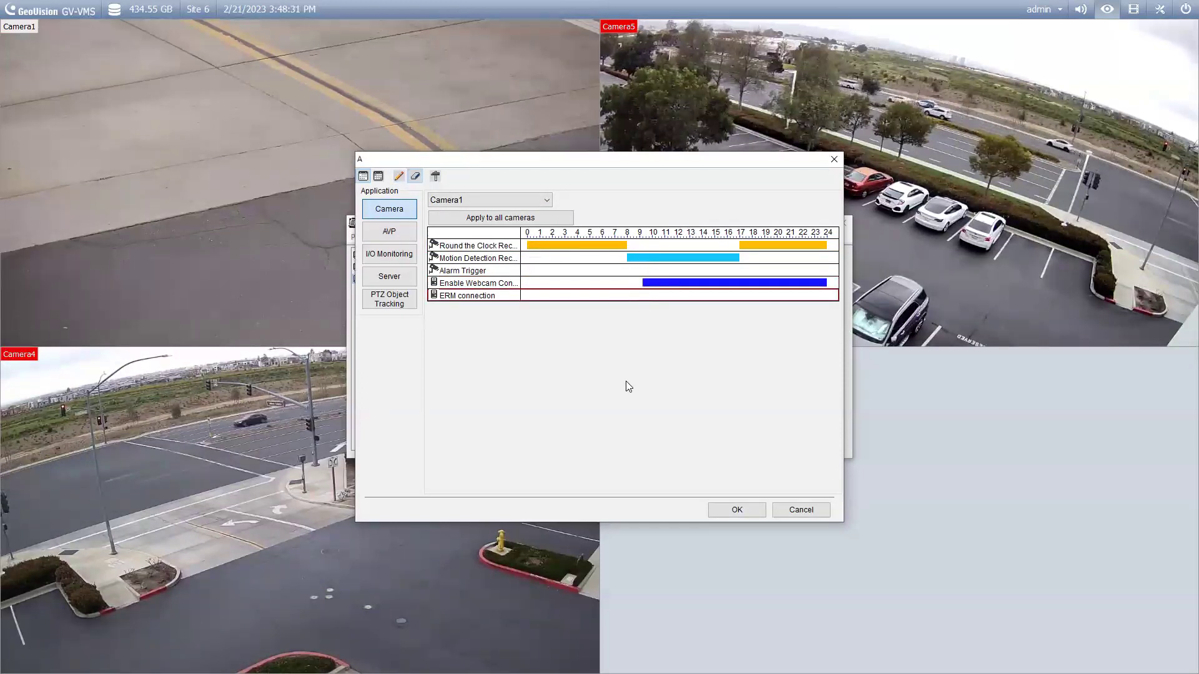
{"action": "left_click", "coordinate": [400, 177]}
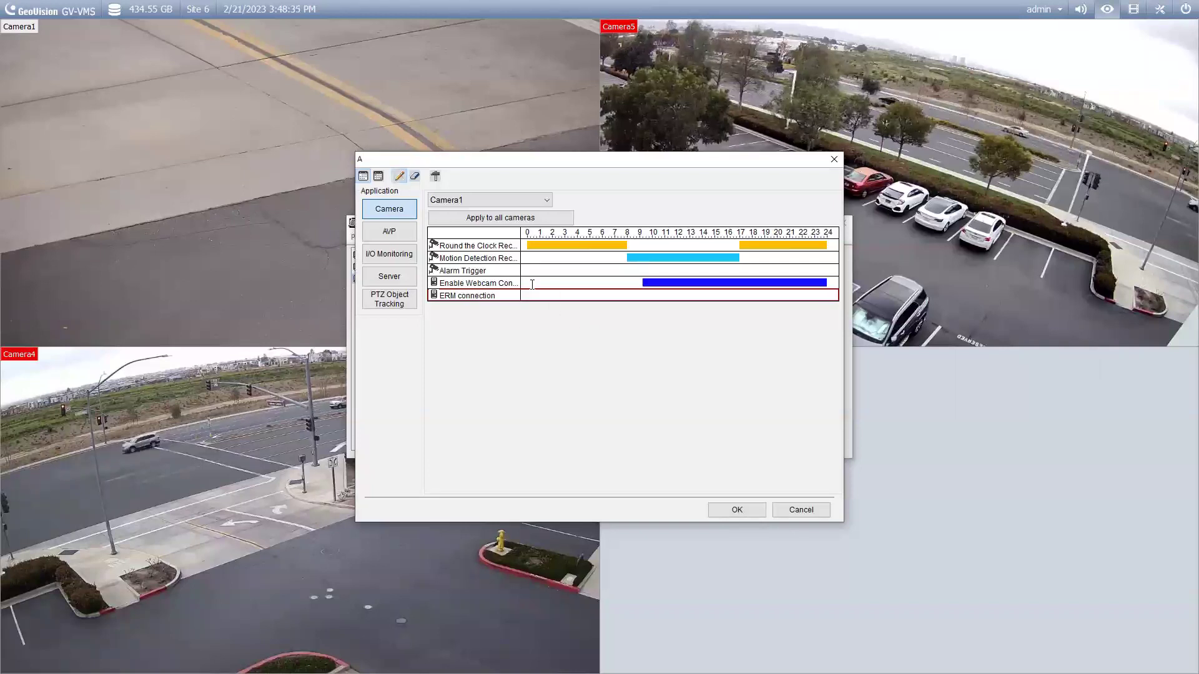
{"action": "left_click_drag", "start_coordinate": [528, 284], "coordinate": [676, 285]}
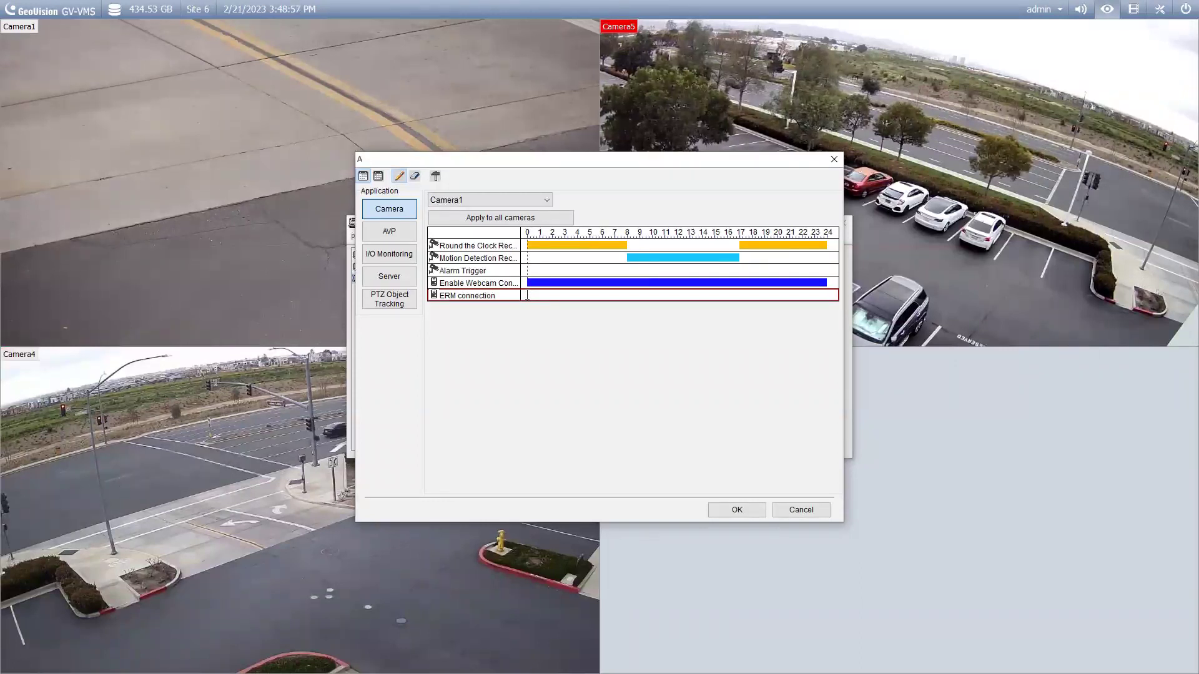
Schedule Camera1's ERM connection from 0 to 24, then show the Server schedule rows
{"action": "mouse_move", "coordinate": [527, 294]}
{"action": "left_mouse_down"}
{"action": "mouse_move", "coordinate": [853, 296]}
{"action": "mouse_move", "coordinate": [712, 310]}
{"action": "left_mouse_up"}
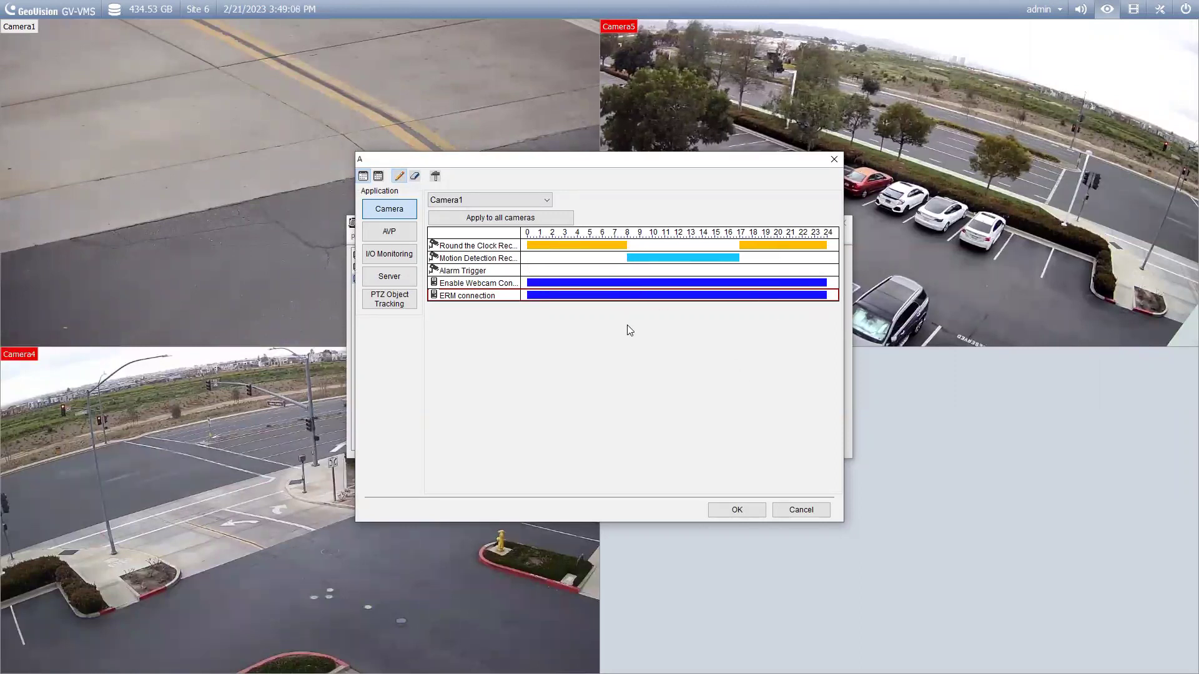
{"action": "left_click", "coordinate": [398, 279]}
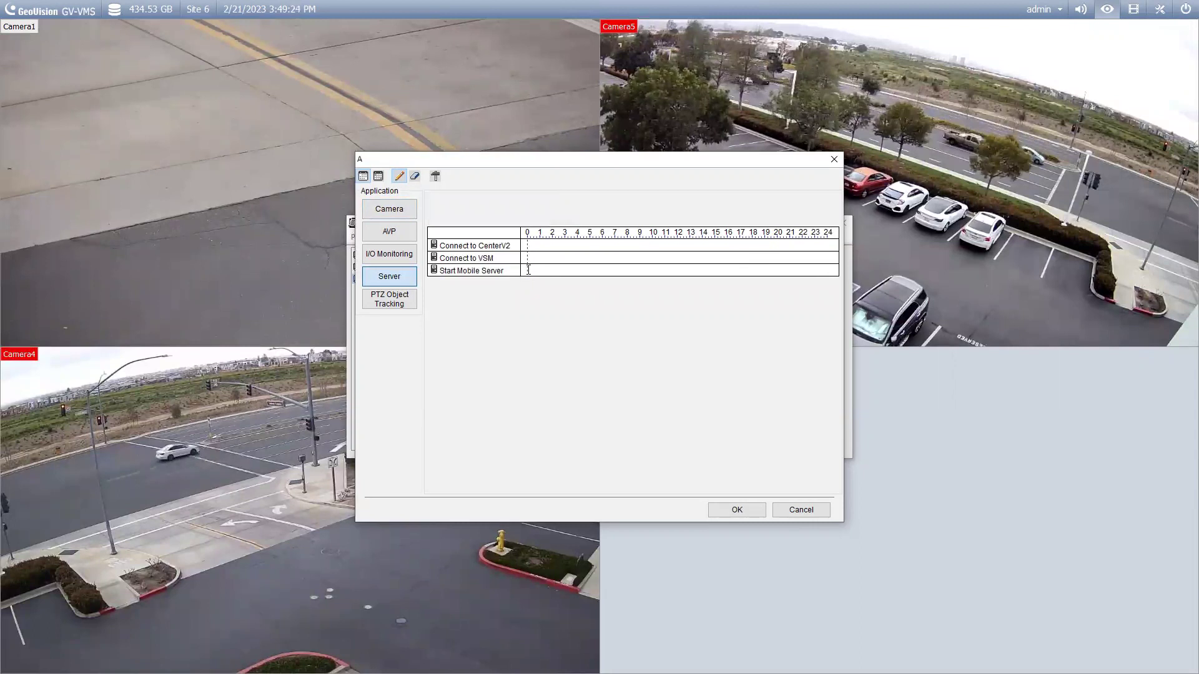
Schedule Start Mobile Server across the full 00:00–24:00 day on plan A's Server timeline
{"action": "left_click", "coordinate": [400, 210]}
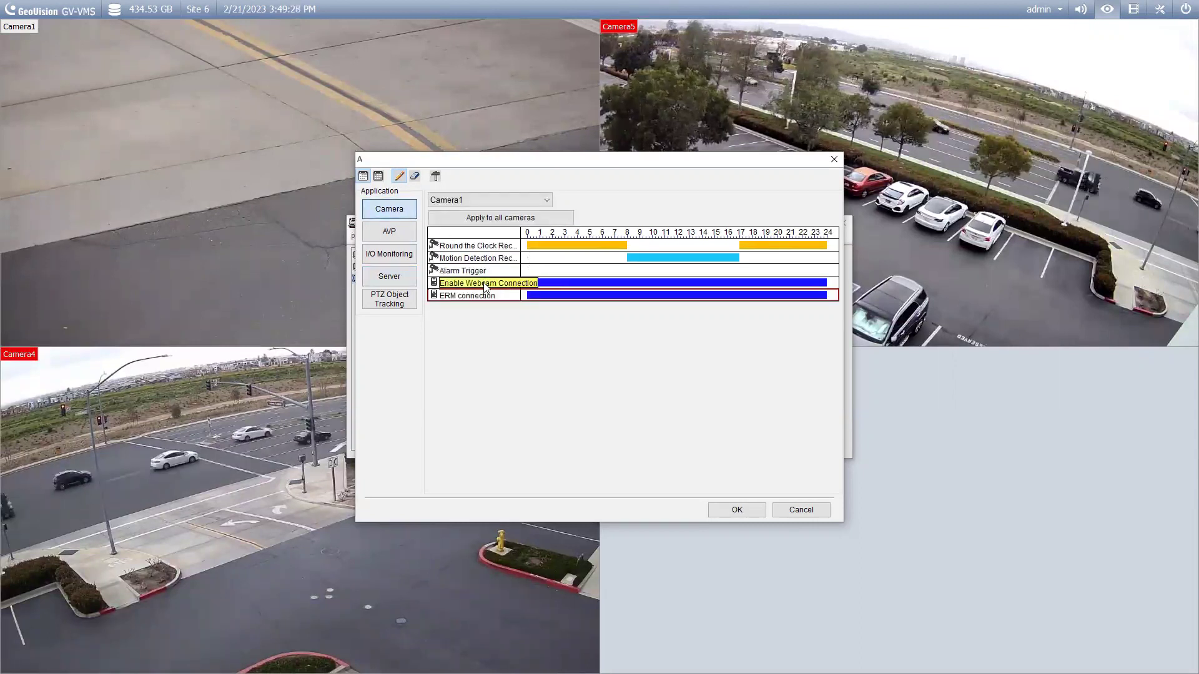
{"action": "left_click", "coordinate": [389, 276]}
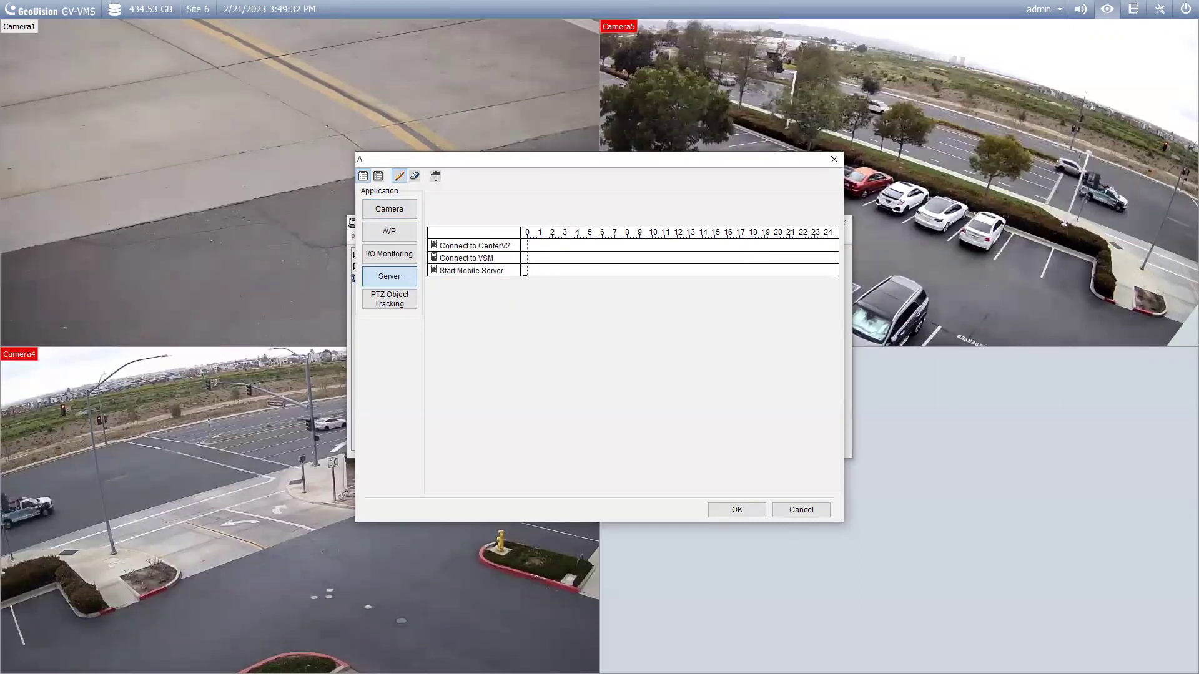
{"action": "left_click_drag", "start_coordinate": [525, 271], "coordinate": [850, 275]}
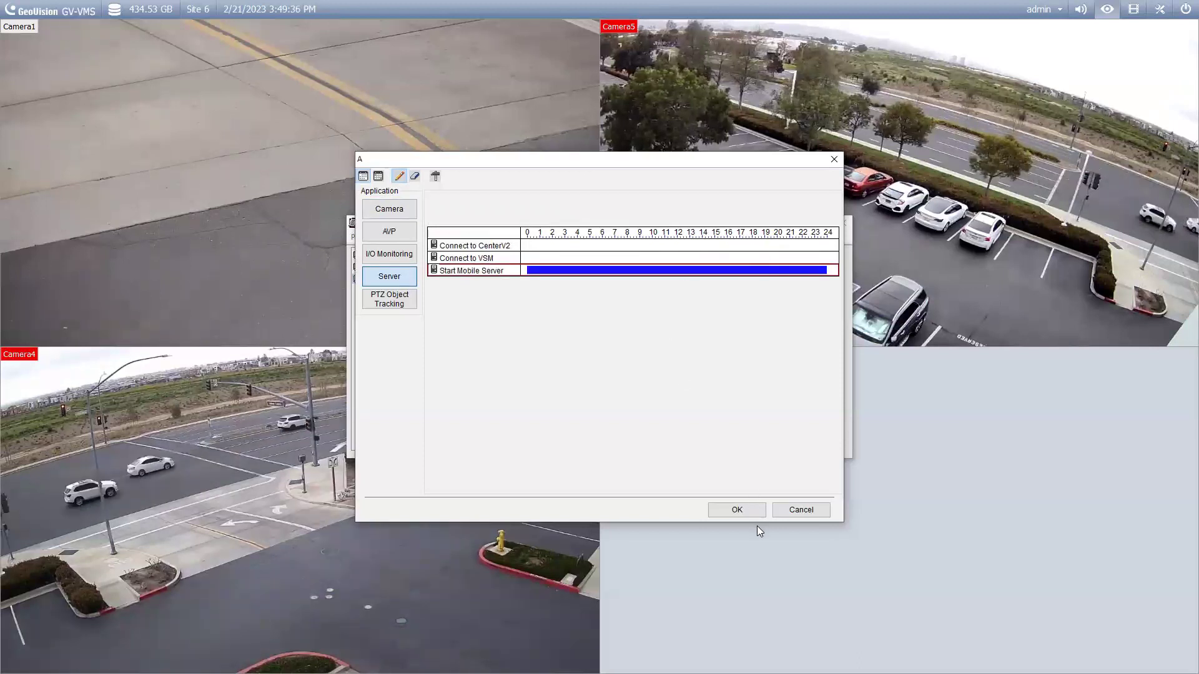
Confirm plan A's schedules, close the Schedule dialog, and choose Stop All Monitoring
{"action": "left_click", "coordinate": [748, 512]}
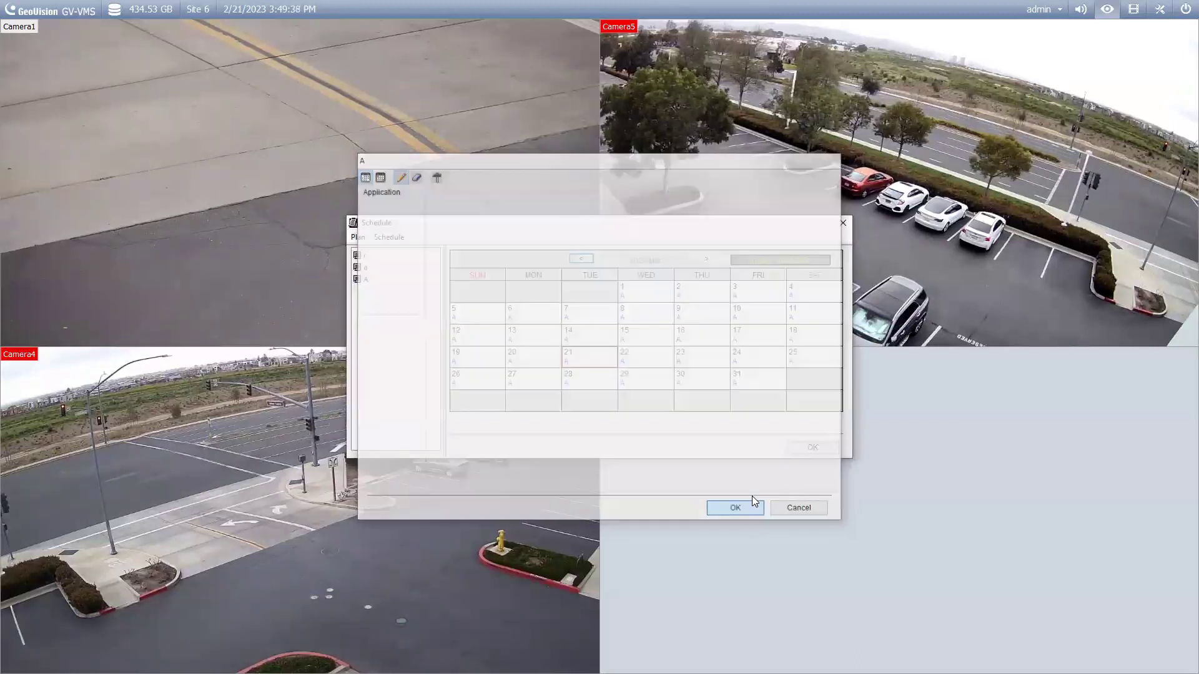
{"action": "left_click", "coordinate": [810, 445]}
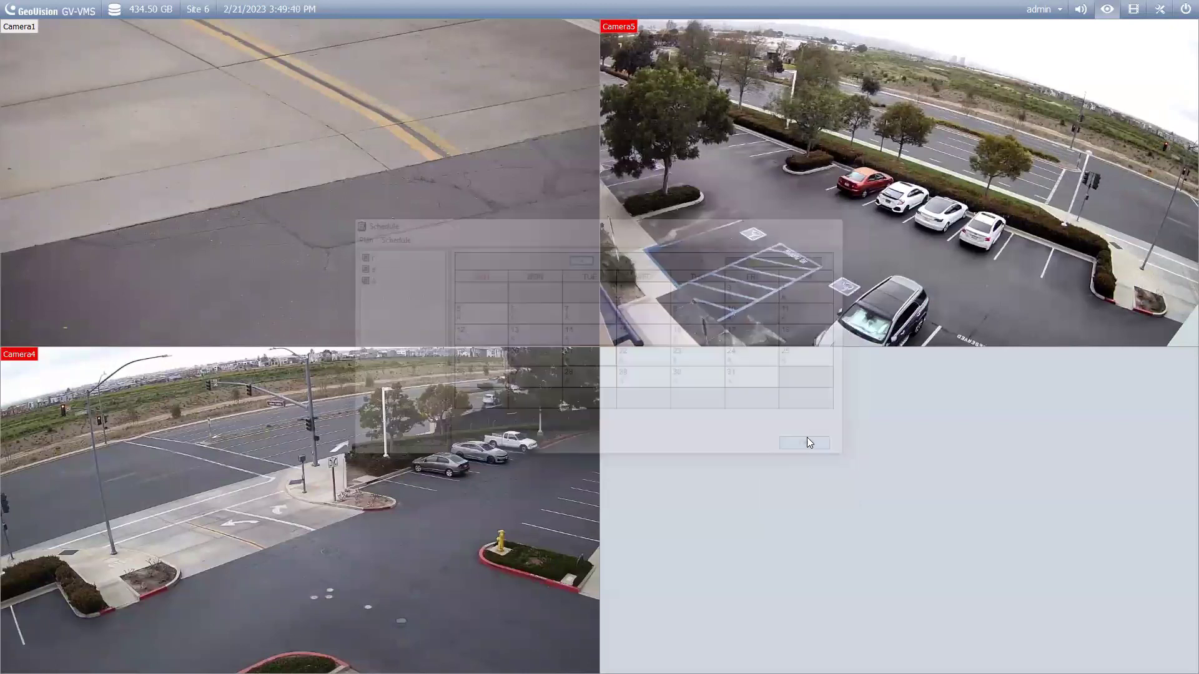
{"action": "left_click", "coordinate": [1158, 13]}
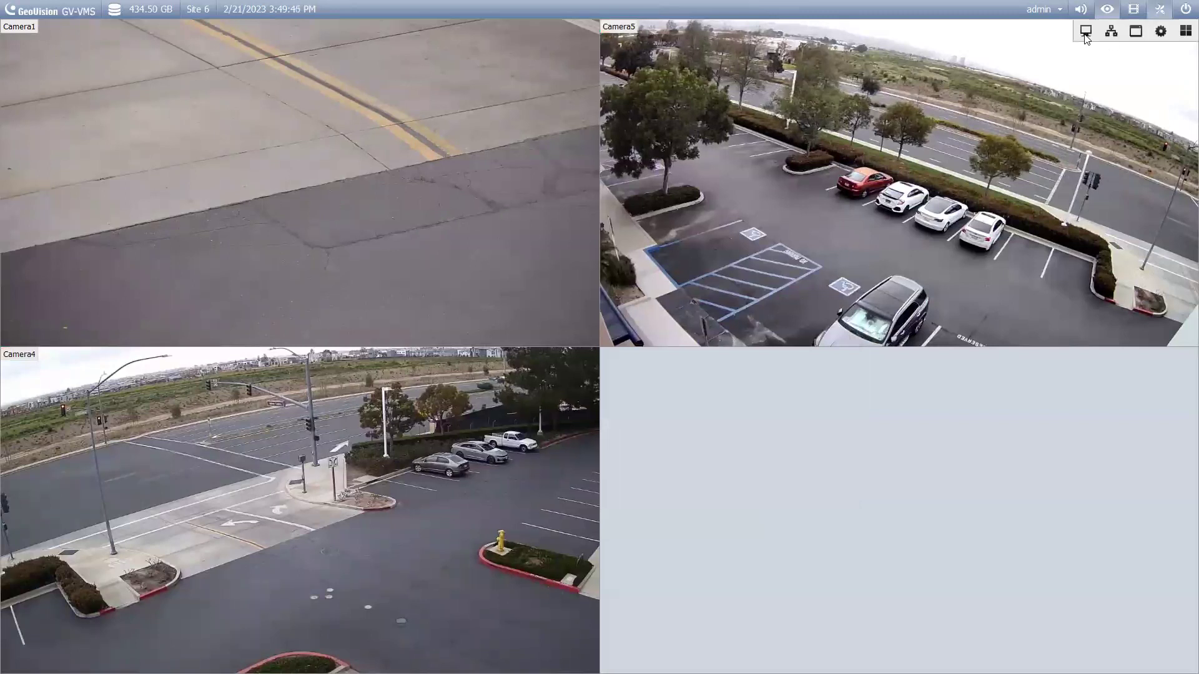
{"action": "left_click", "coordinate": [1085, 34]}
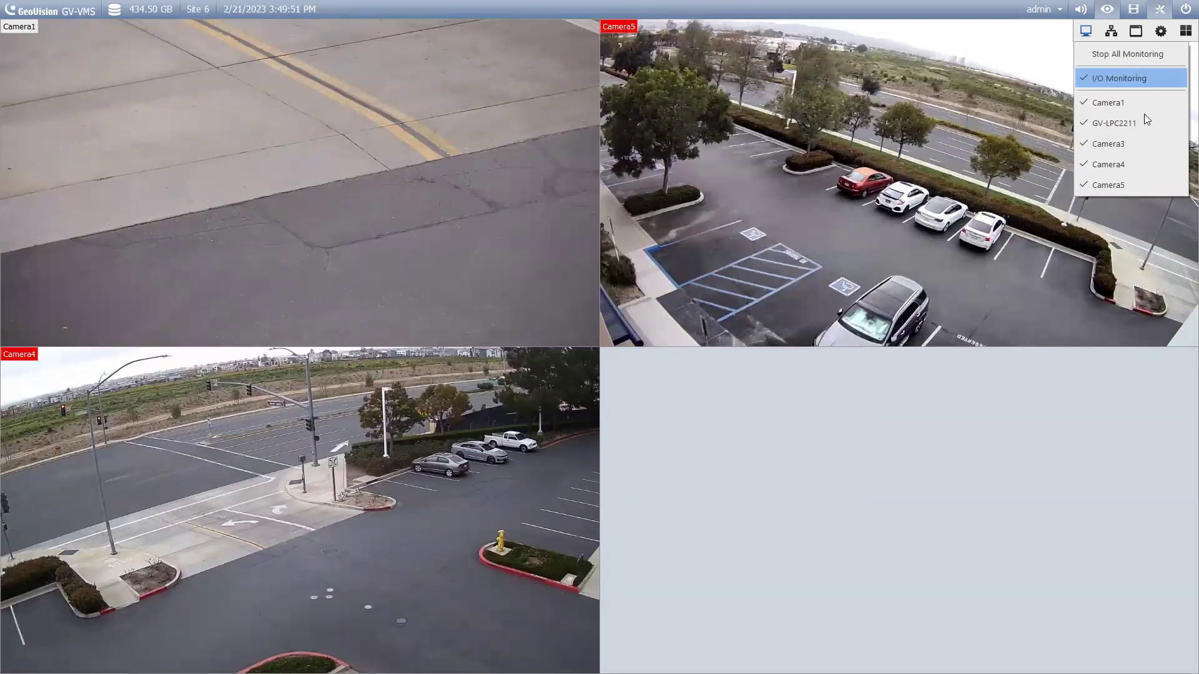
{"action": "left_click", "coordinate": [1118, 54]}
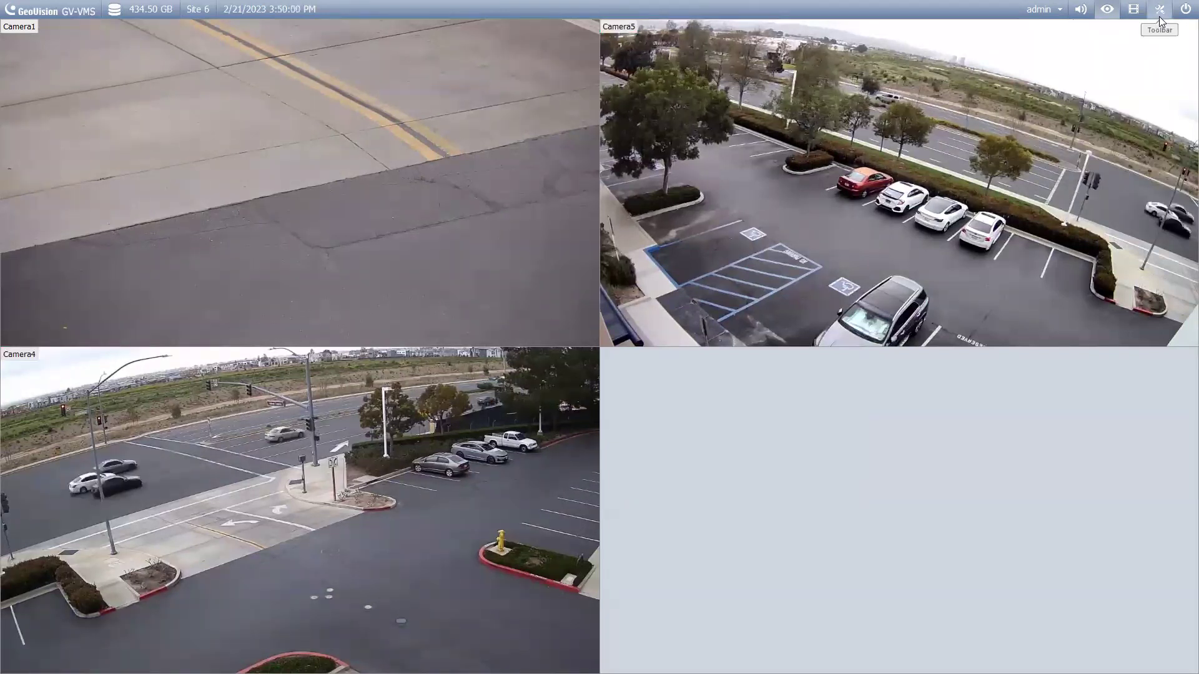
Choose Start Schedule Monitoring so recording follows the saved plan A schedule
{"action": "left_click", "coordinate": [1160, 20]}
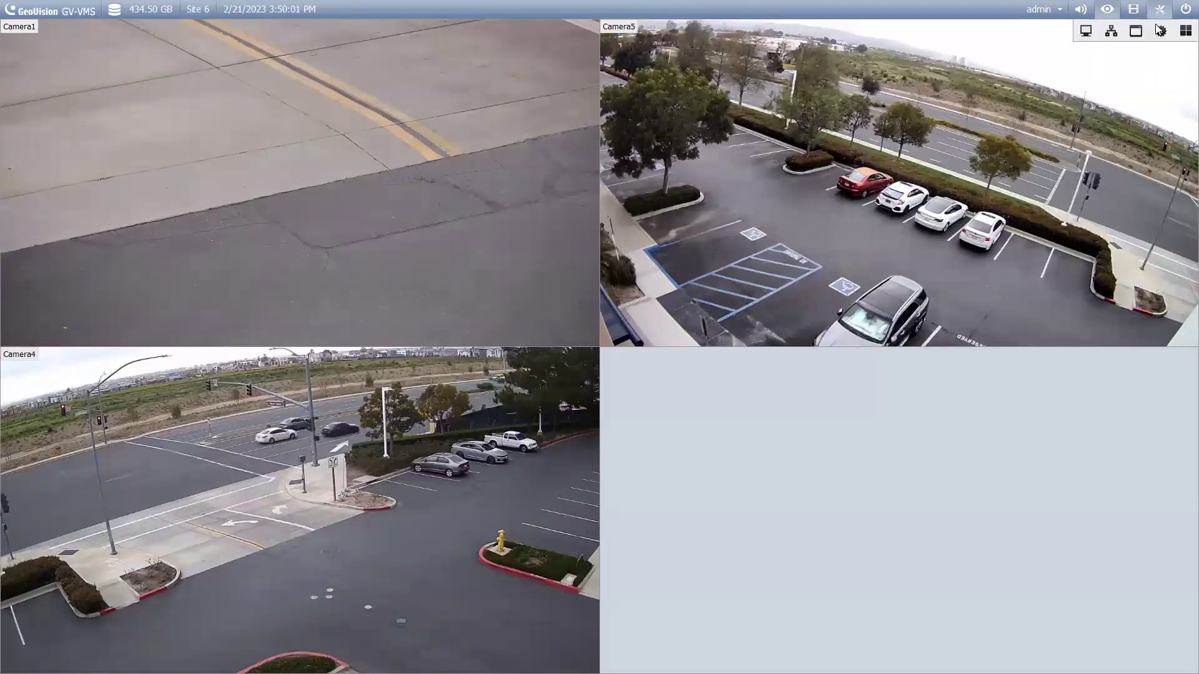
{"action": "left_click", "coordinate": [1087, 32]}
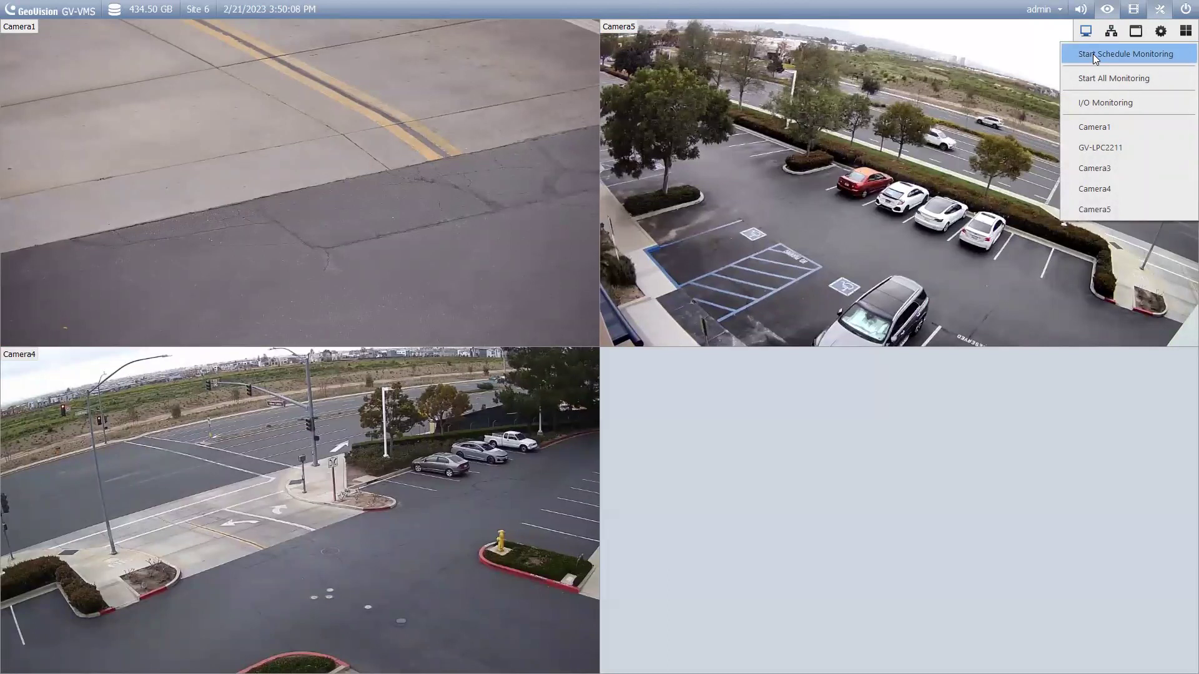
{"action": "left_click", "coordinate": [1093, 53]}
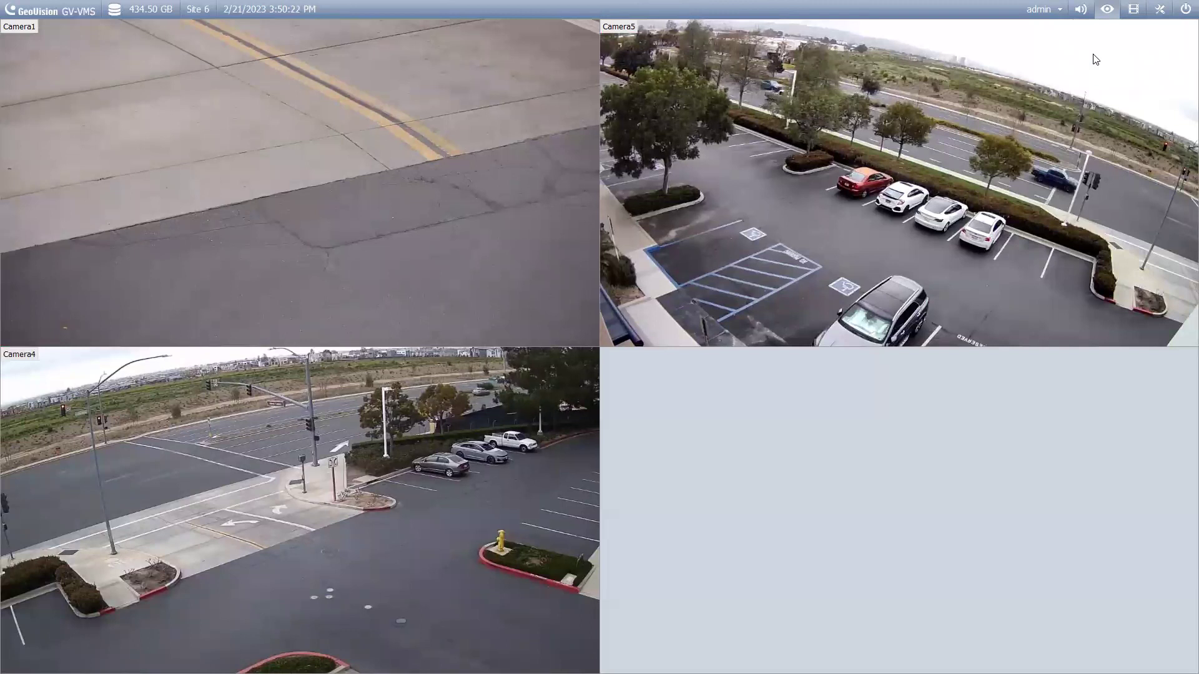
{"action": "mouse_move", "coordinate": [1089, 102]}
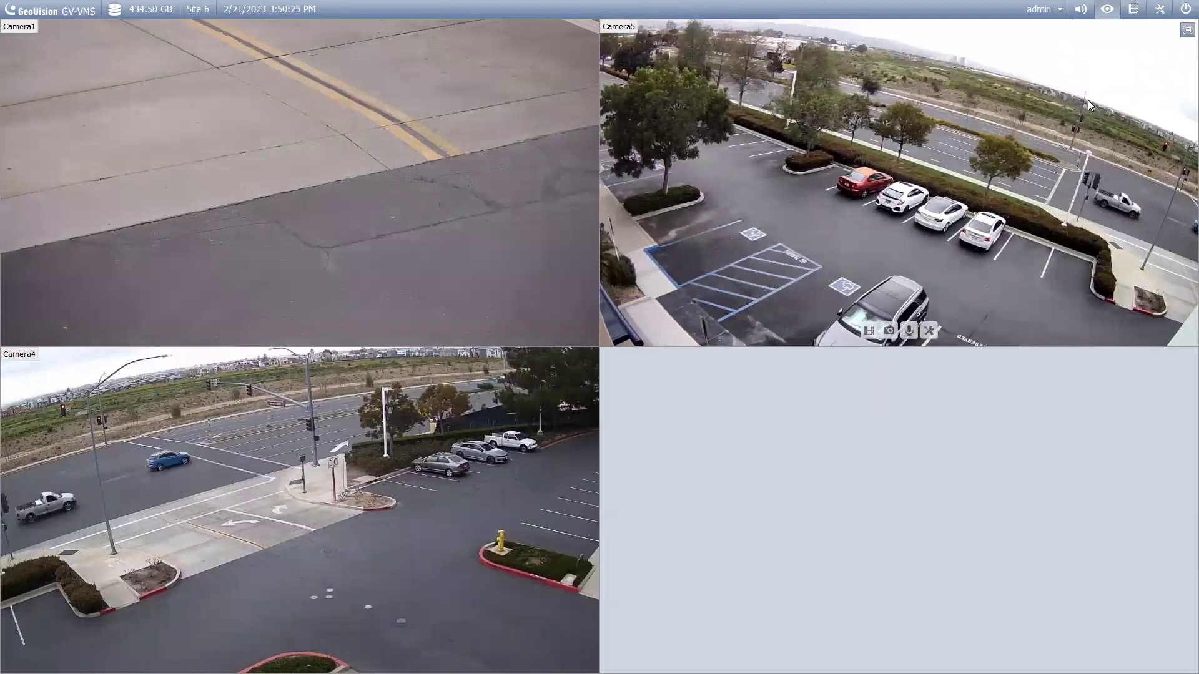